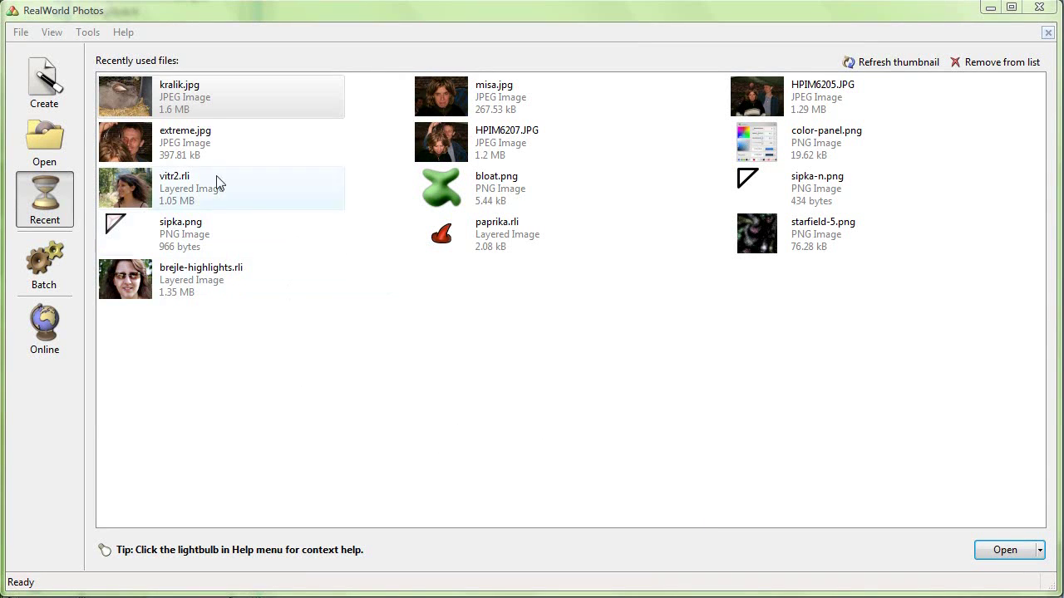
Step: Open the kralik.jpg rabbit photo and zoom in on its red eye
double_click(162, 91)
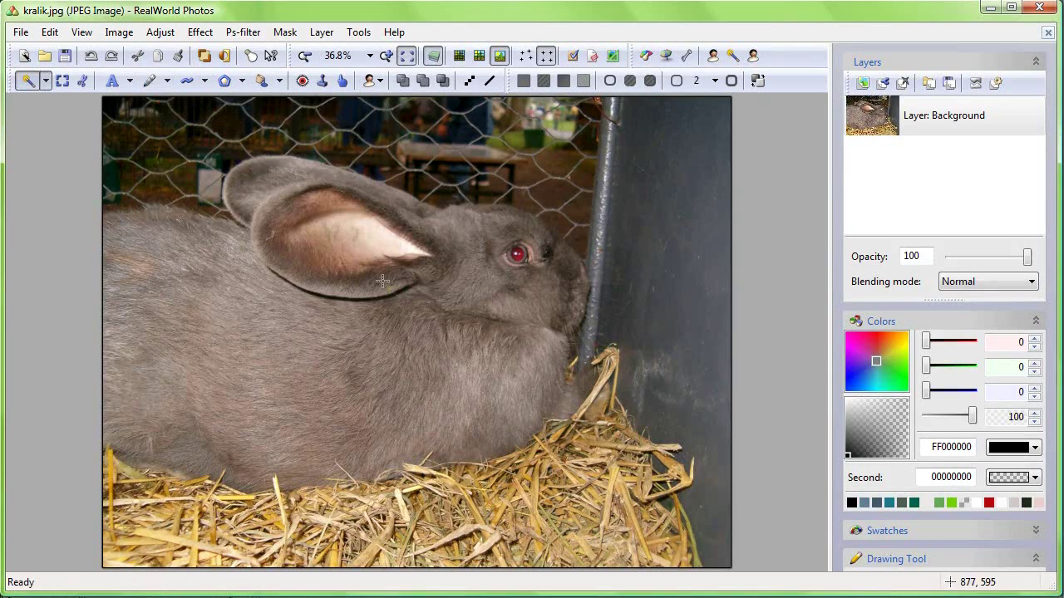
scroll(517, 254, up, 1)
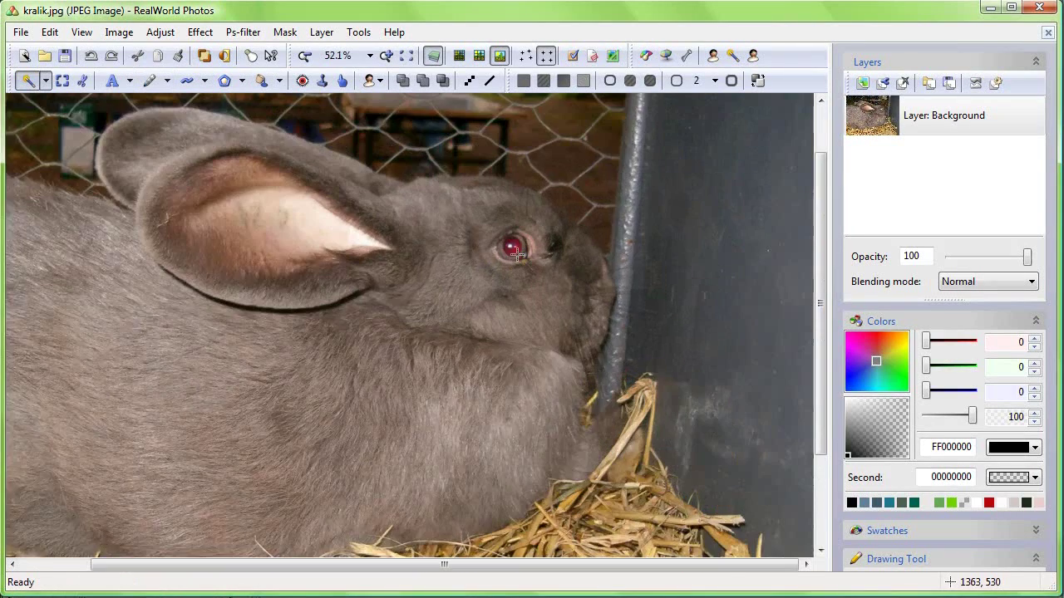
scroll(517, 255, up, 1)
scroll(516, 250, up, 1)
scroll(514, 247, up, 2)
scroll(514, 246, up, 1)
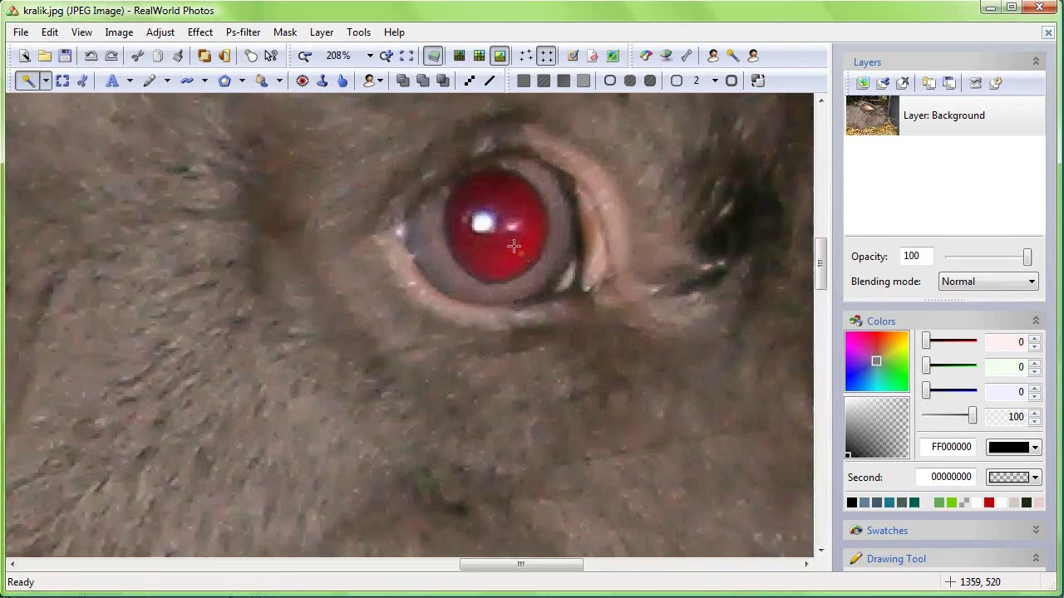
scroll(514, 246, up, 1)
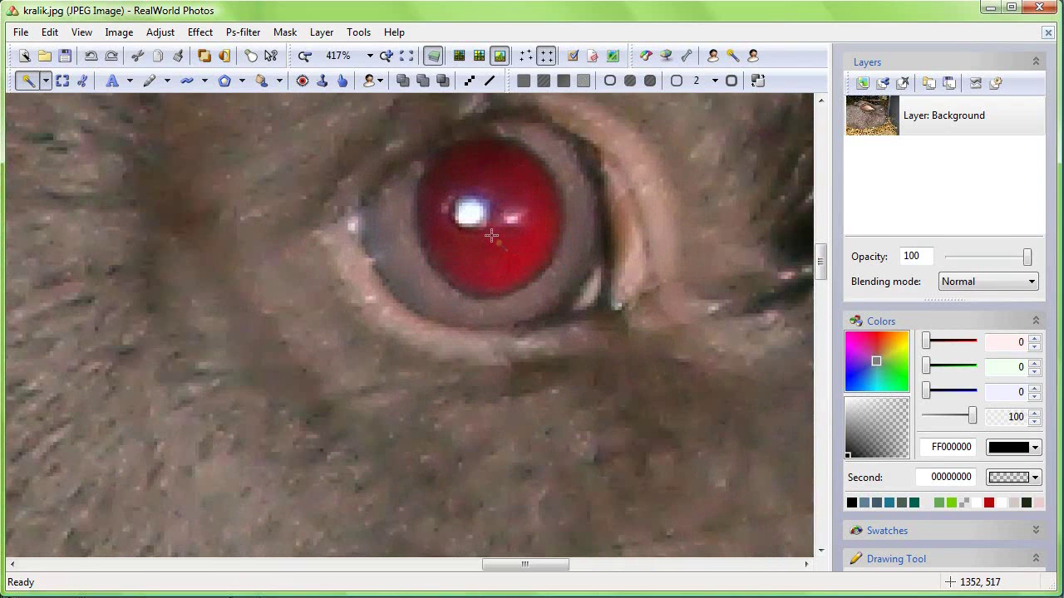
mouse_move(491, 236)
mouse_down()
mouse_move(491, 375)
mouse_move(425, 325)
mouse_up()
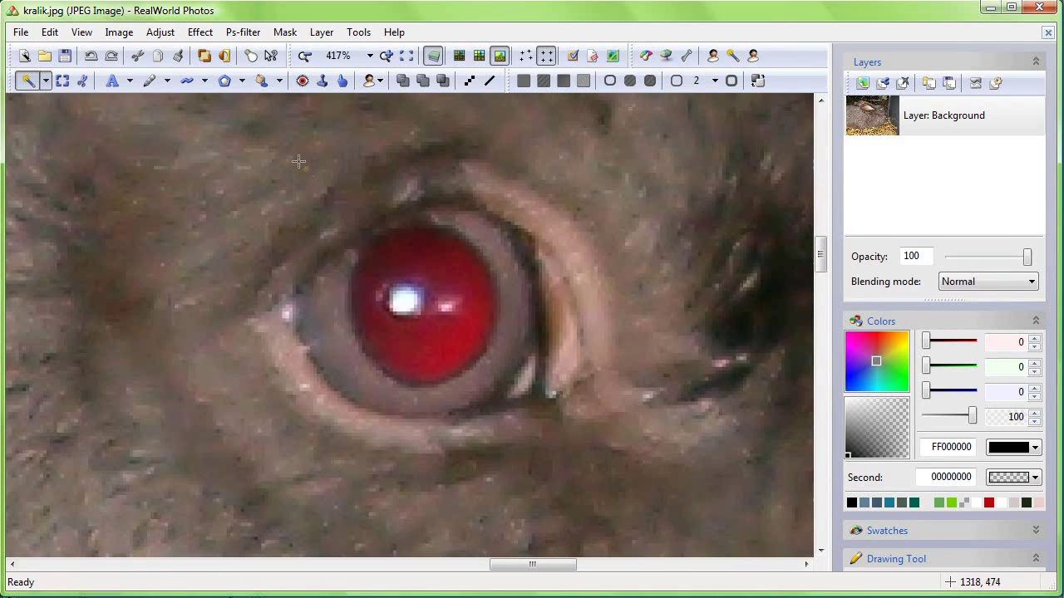
Step: Try the red-eye fix on the rabbit's pupil, then close the photo discarding edits
click(303, 81)
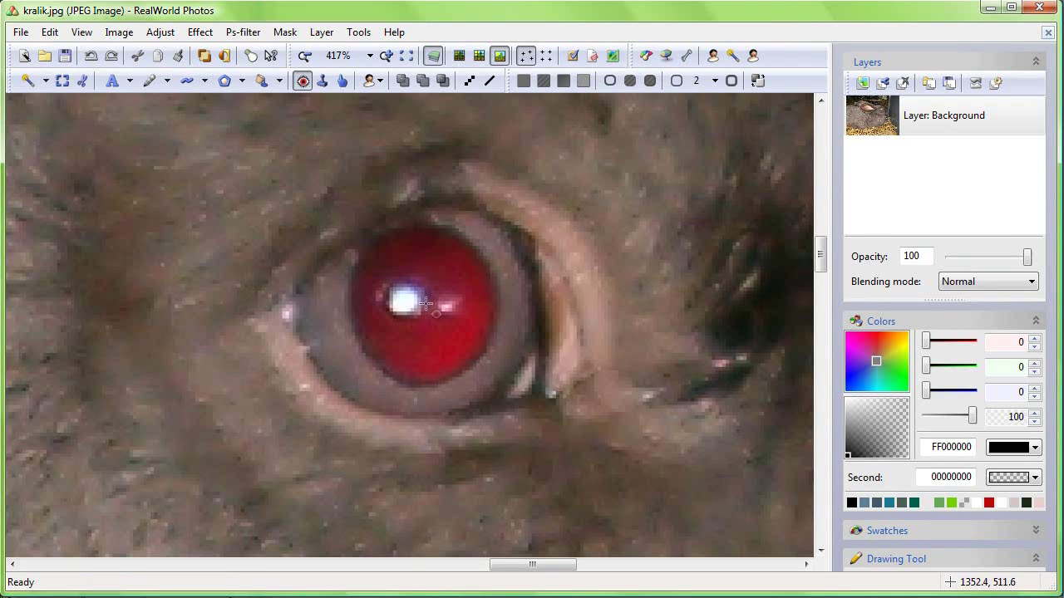
drag(423, 302, 484, 367)
scroll(457, 327, down, 1)
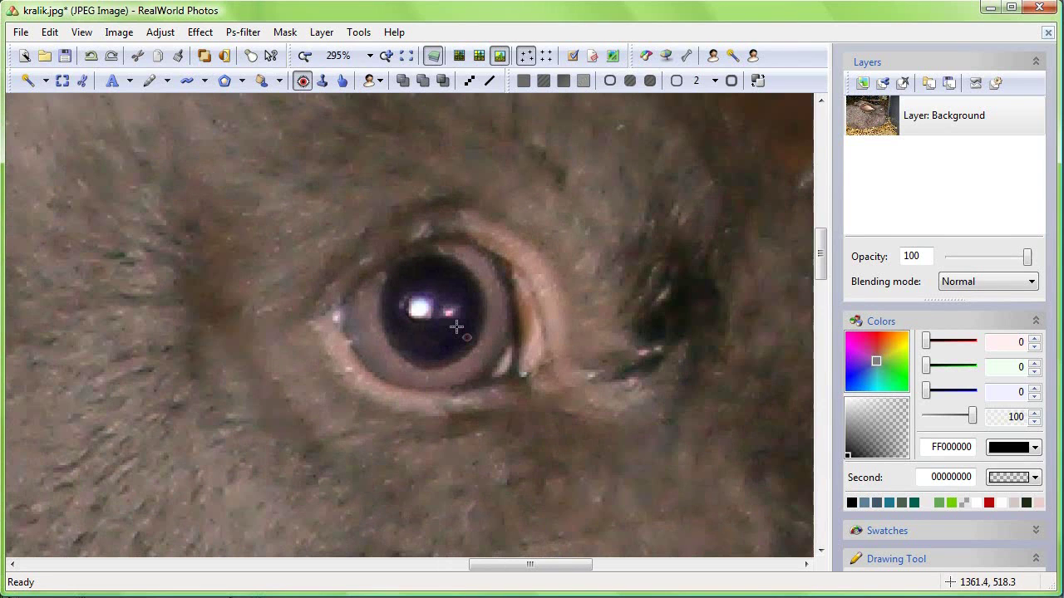
scroll(457, 327, down, 1)
scroll(456, 327, down, 1)
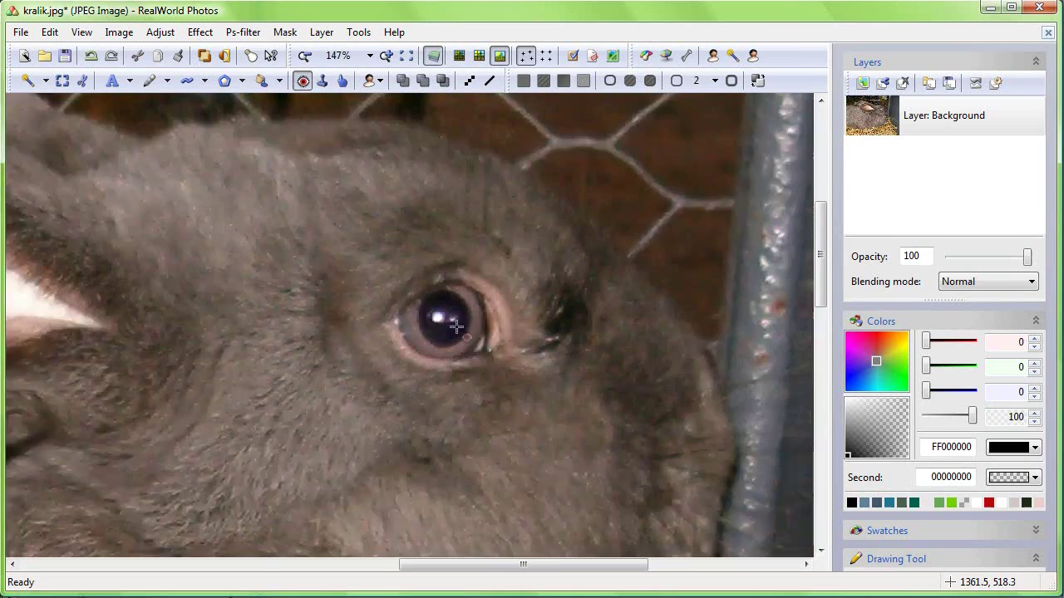
scroll(456, 327, down, 2)
scroll(457, 326, down, 1)
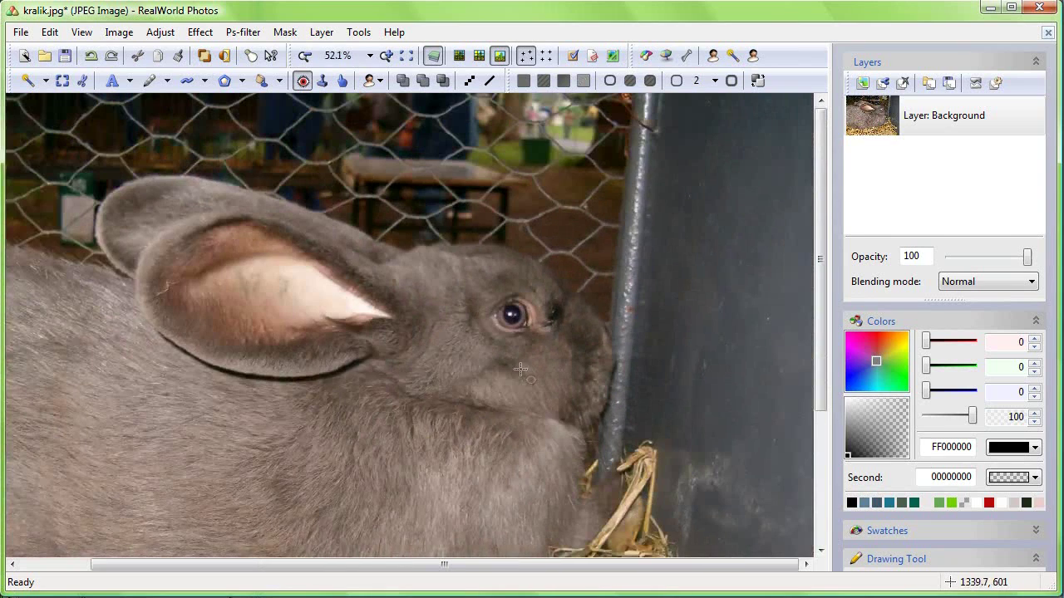
scroll(507, 368, down, 1)
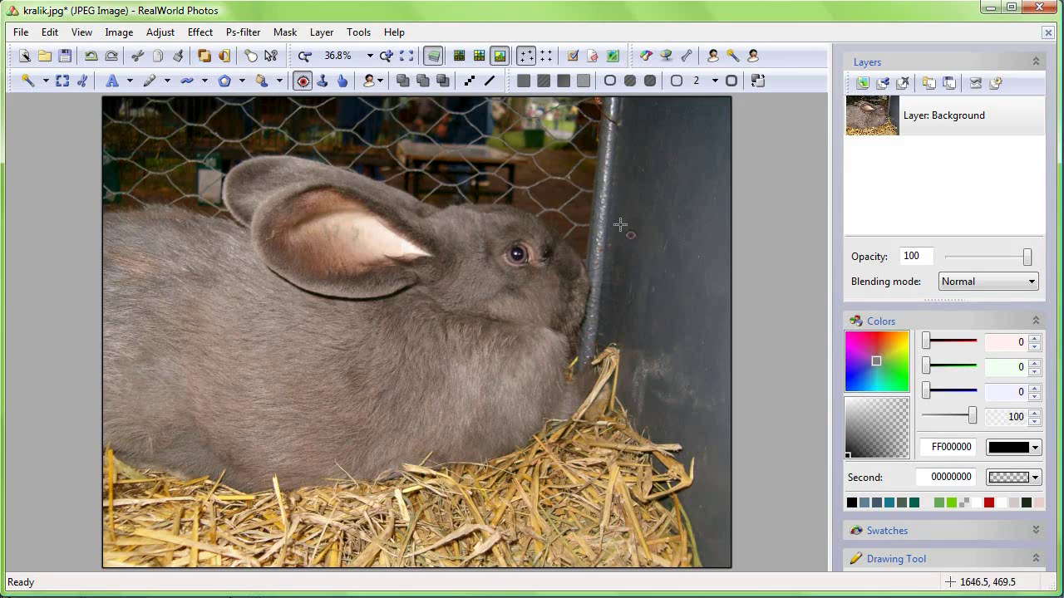
click(1048, 34)
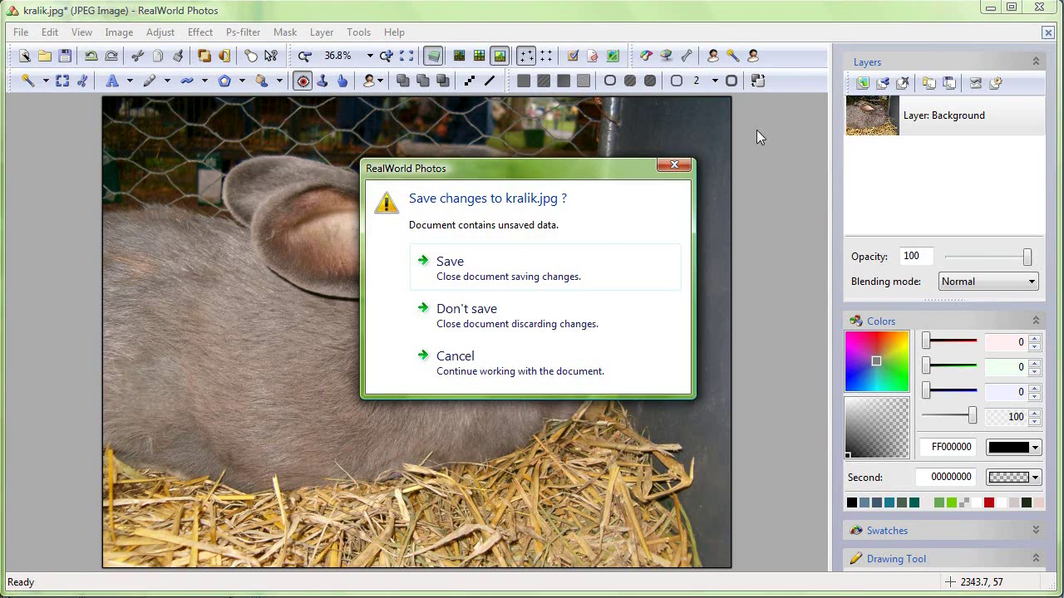
click(481, 315)
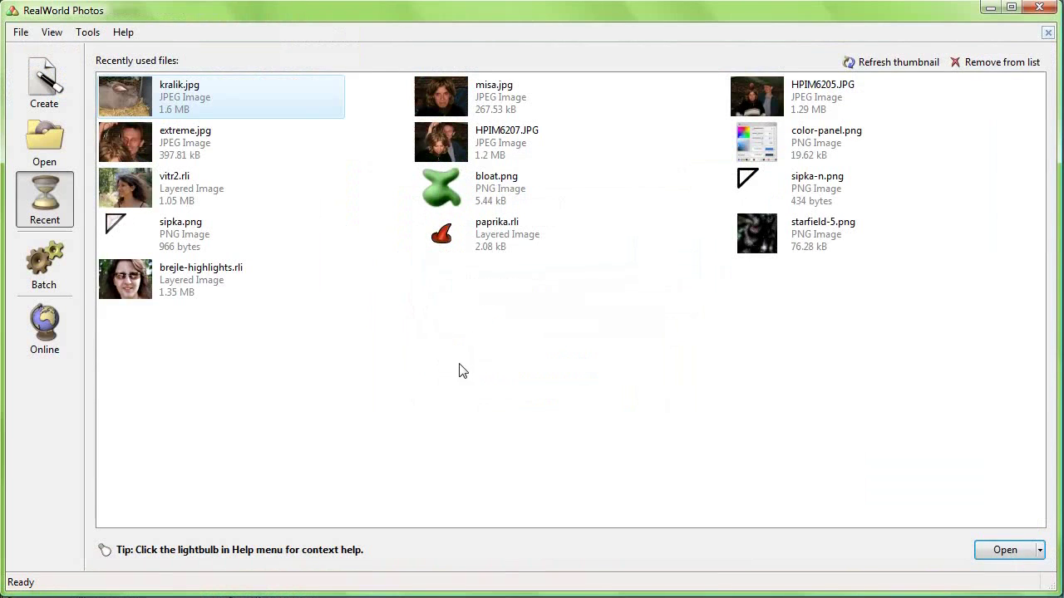
Step: Open the misa.jpg portrait and apply the red-eye fix to the first pupil
double_click(435, 91)
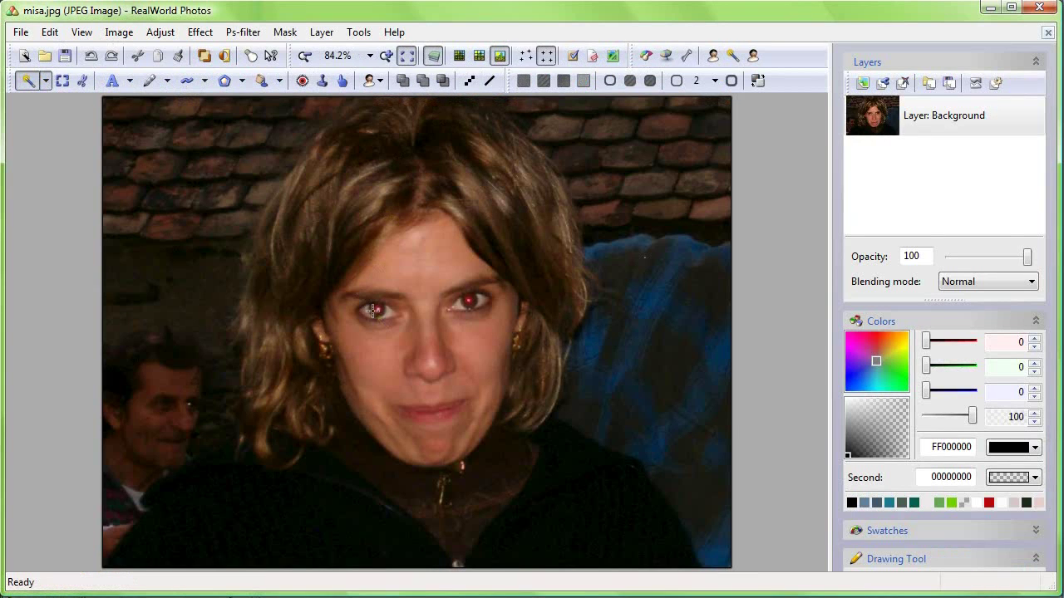
scroll(375, 310, up, 1)
scroll(374, 306, up, 1)
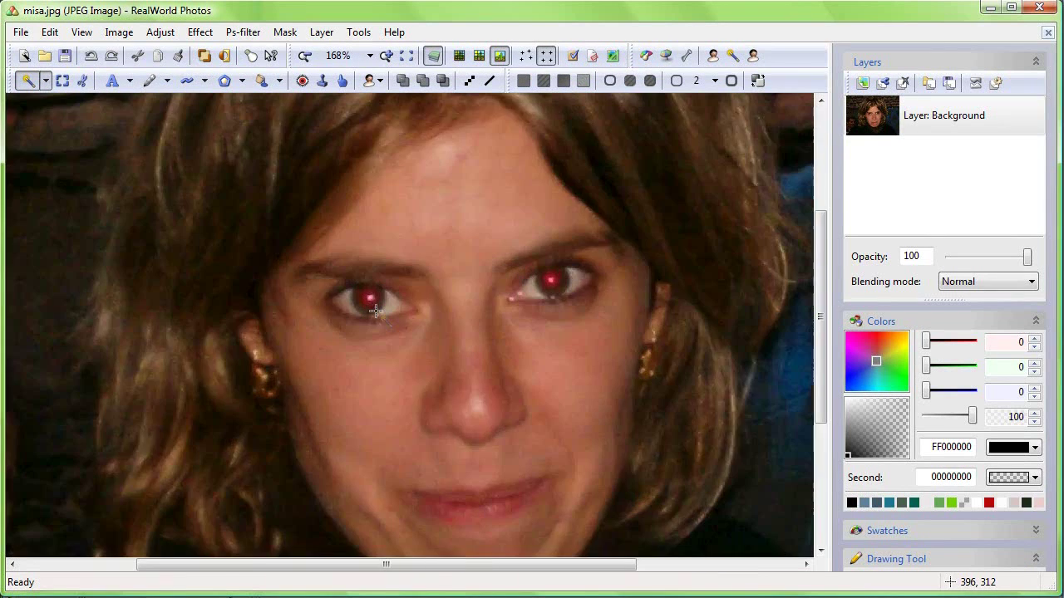
scroll(374, 301, up, 3)
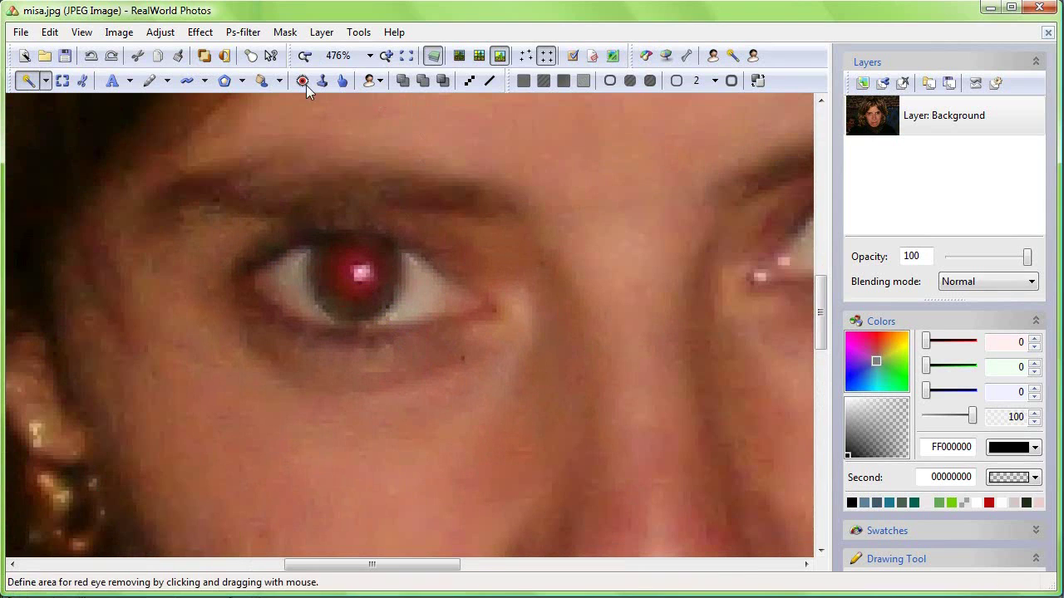
click(301, 81)
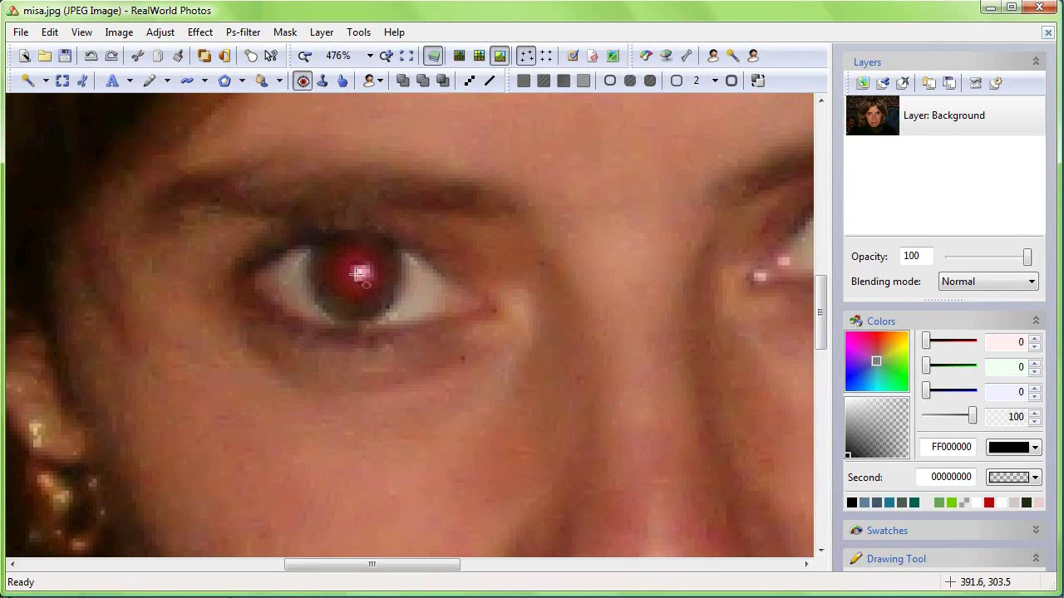
drag(355, 276, 386, 299)
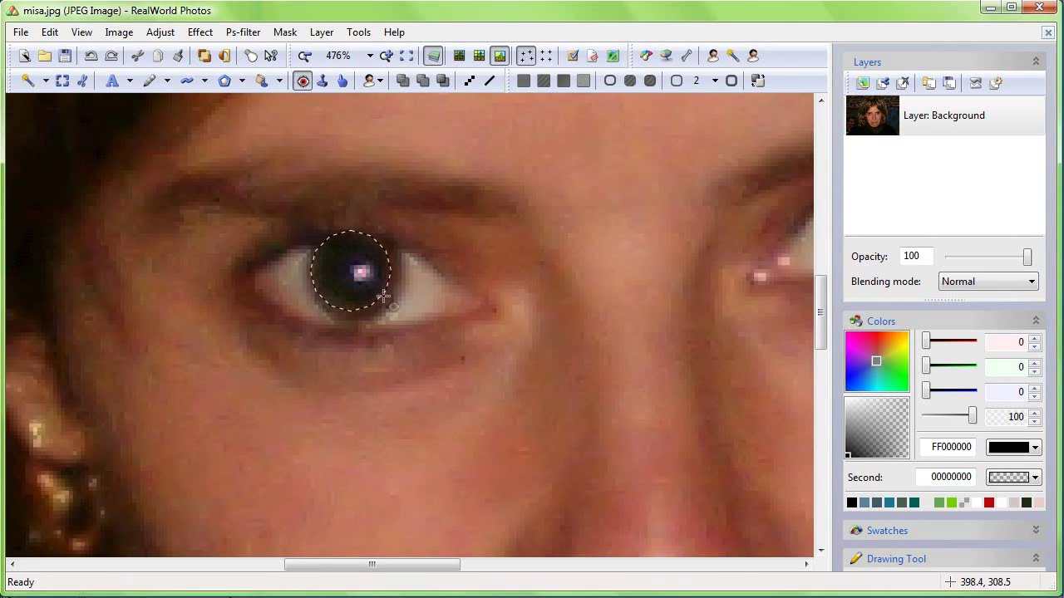
key(Return)
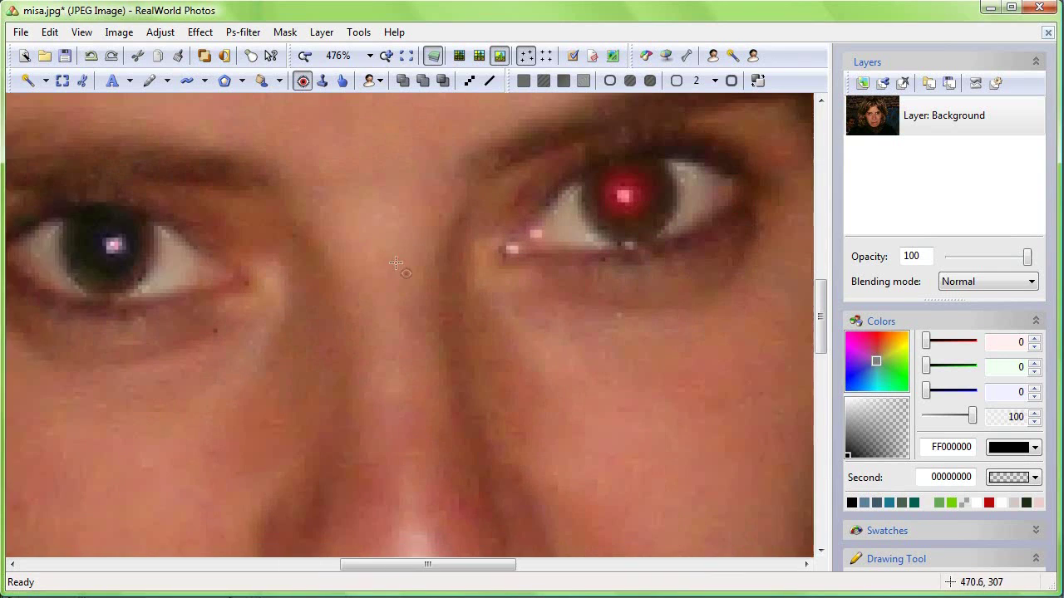
Step: Fix the portrait's second red pupil, cancelling a misplaced correction above the eye
drag(675, 289, 420, 312)
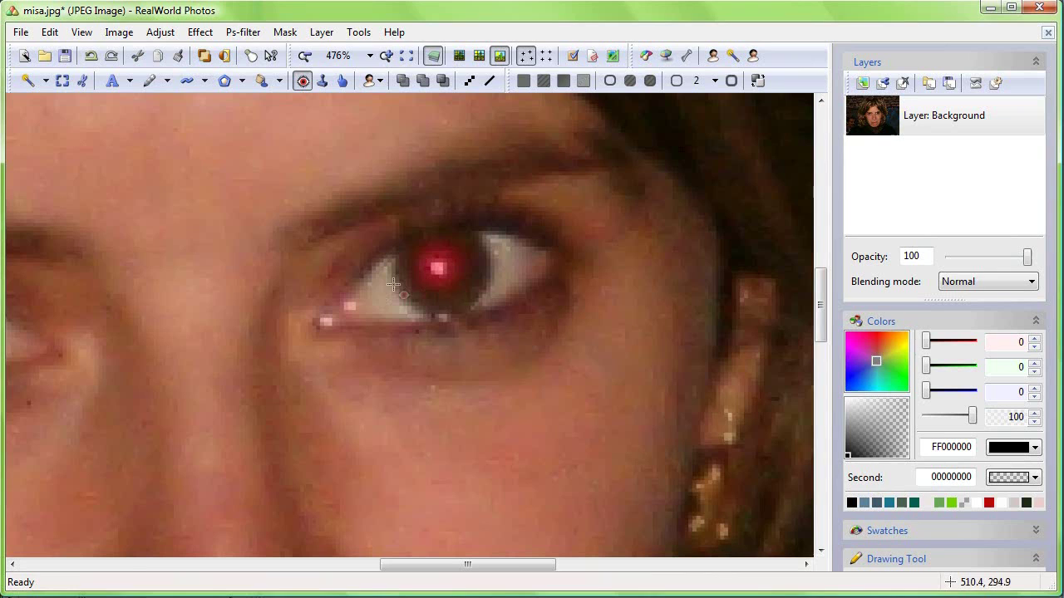
drag(362, 211, 415, 266)
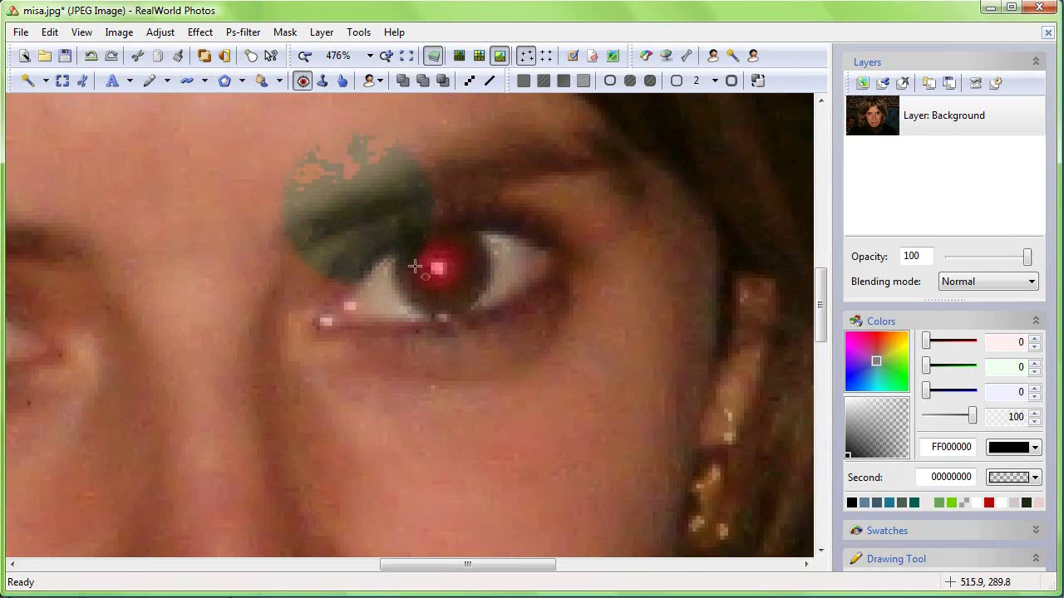
click(445, 268)
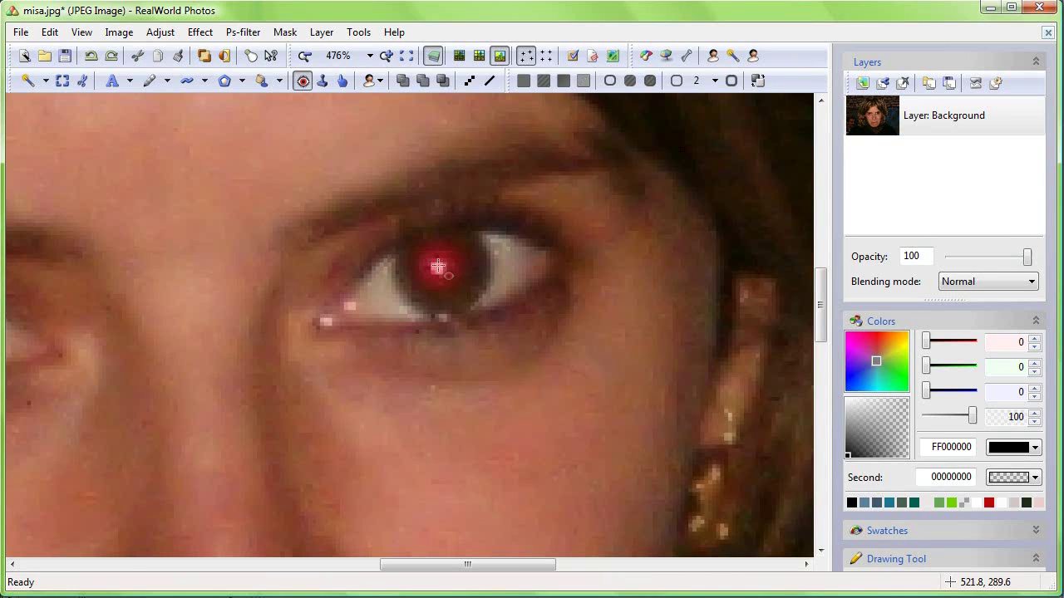
drag(438, 266, 475, 284)
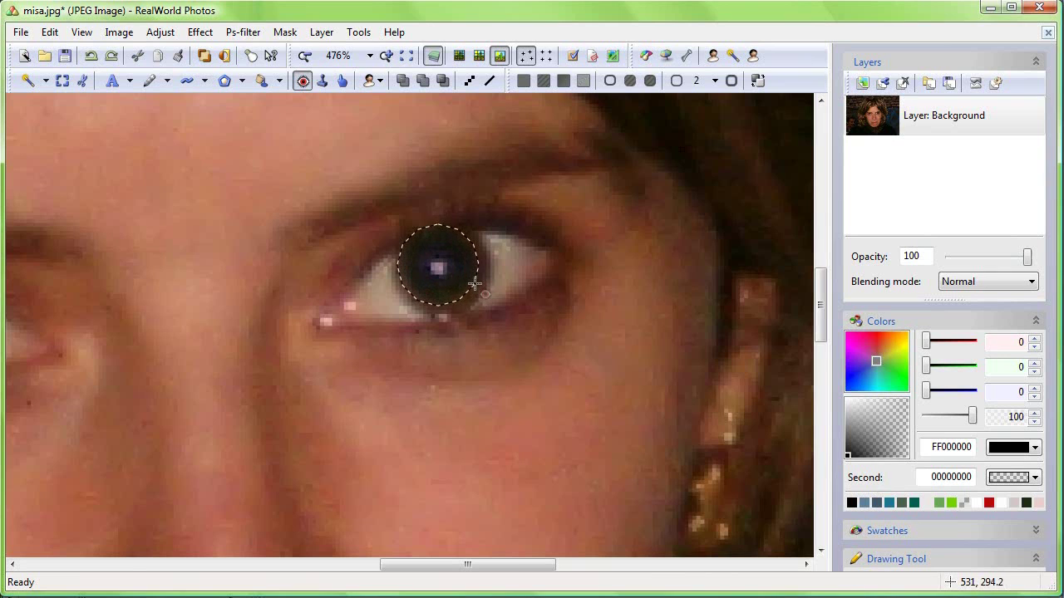
scroll(455, 283, down, 3)
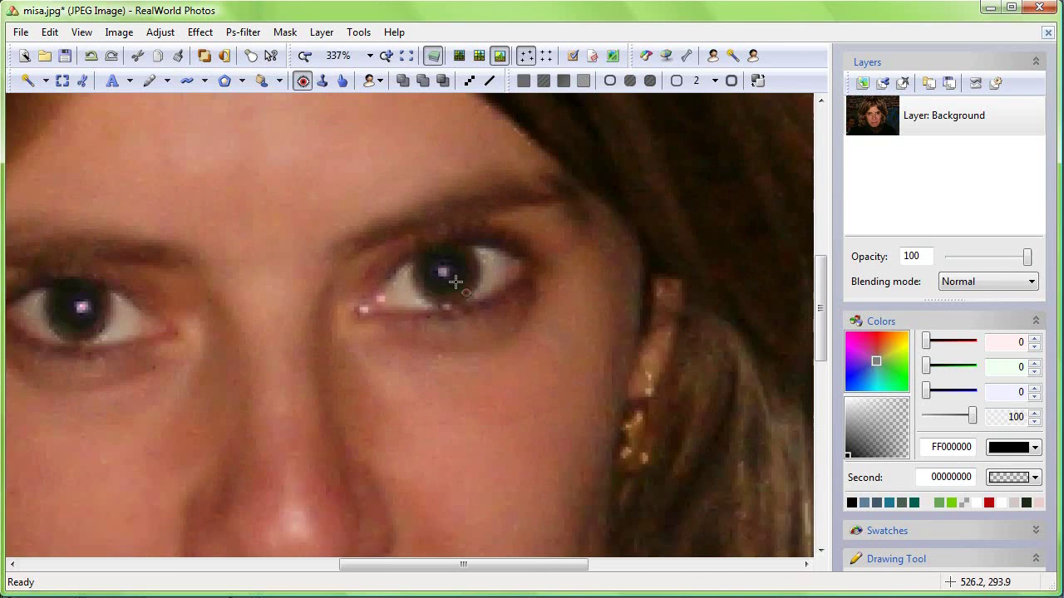
scroll(455, 282, down, 2)
scroll(456, 282, down, 1)
scroll(455, 283, down, 1)
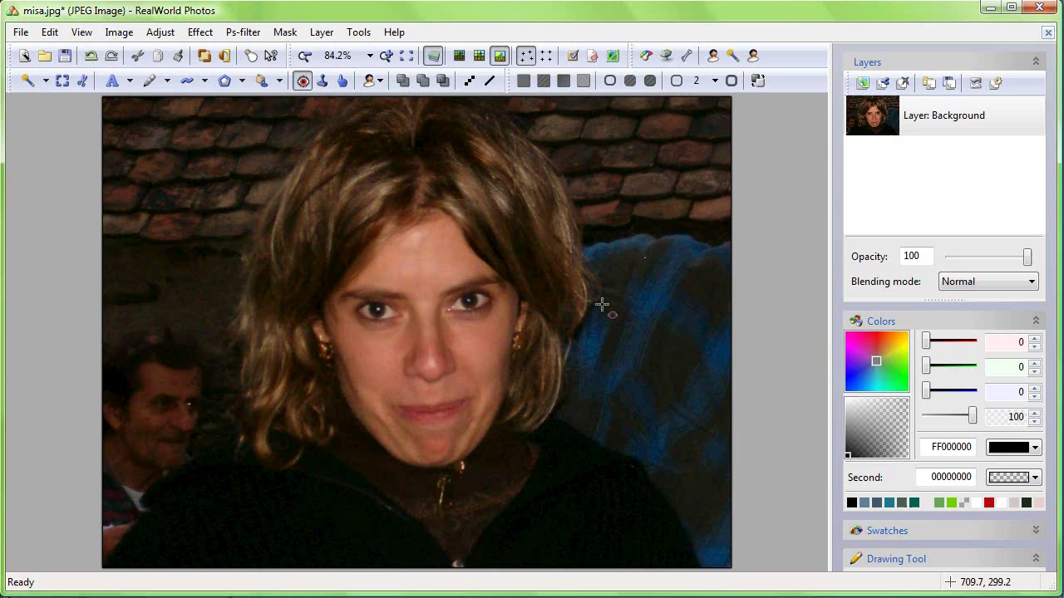
Step: Close the portrait without saving and select extreme.jpg in the recent files
click(1047, 33)
click(552, 323)
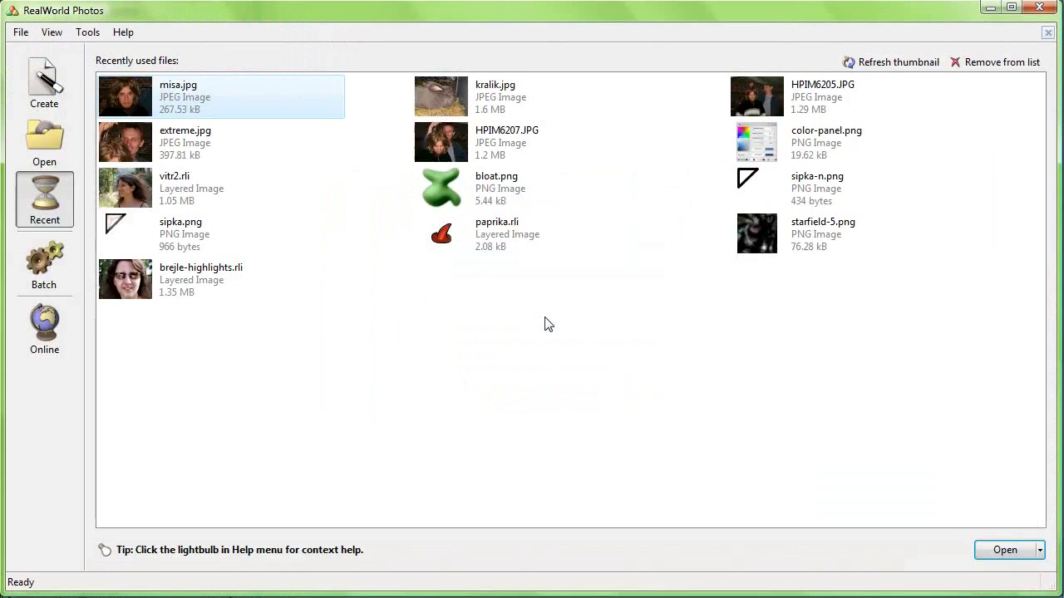
click(127, 139)
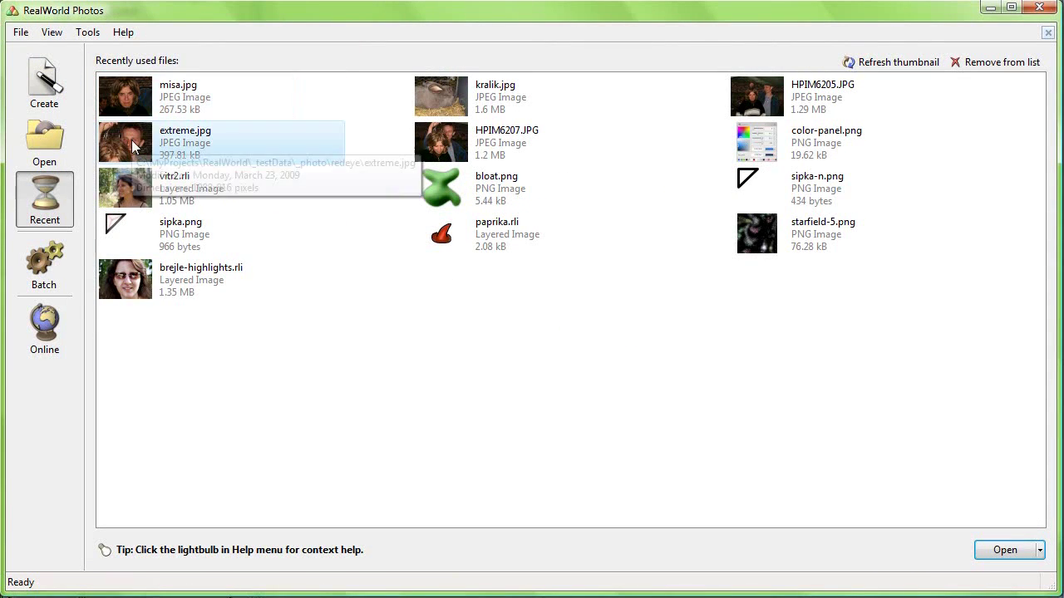
Step: Open extreme.jpg, try the automatic red-eye fix on the right pupil, and undo it
double_click(131, 140)
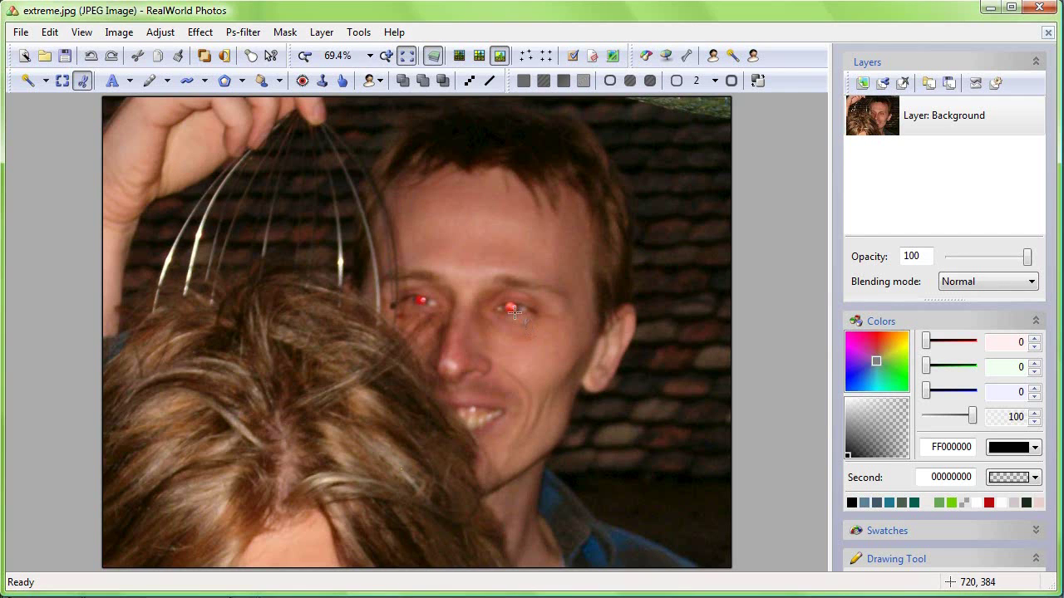
scroll(510, 306, up, 1)
scroll(510, 306, up, 4)
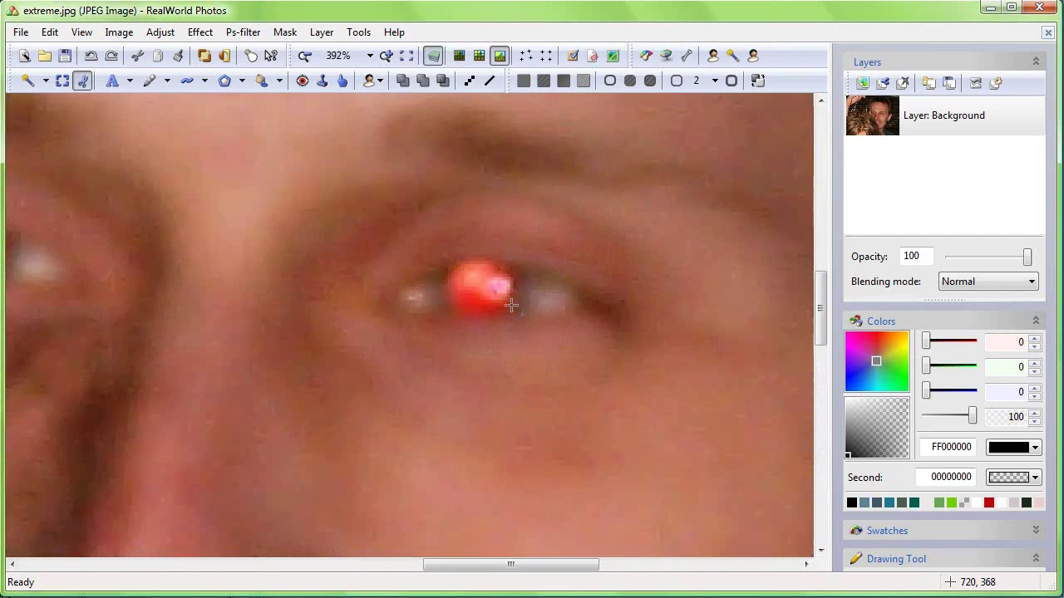
click(302, 79)
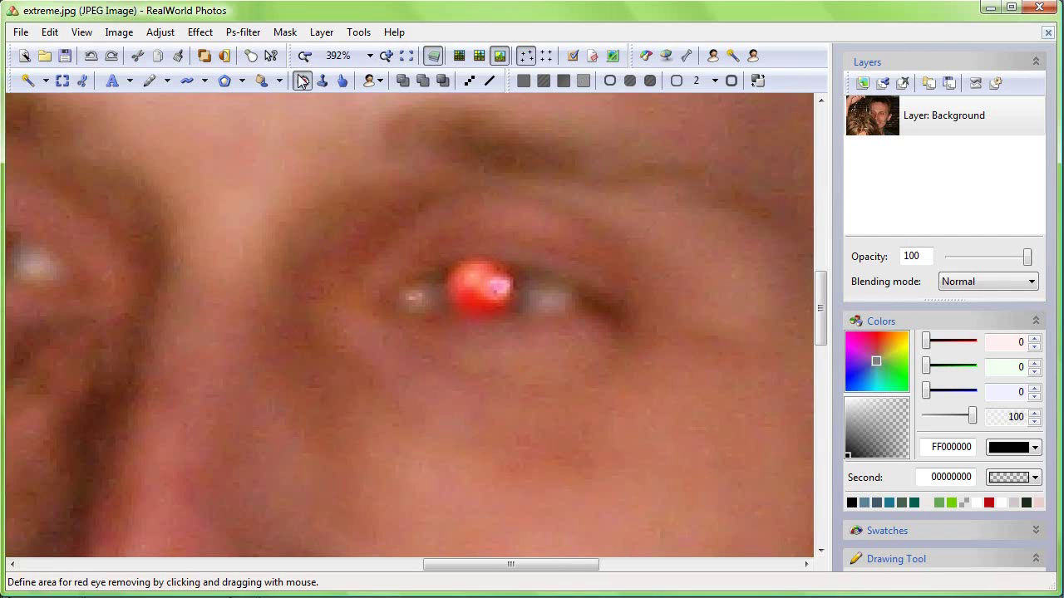
drag(478, 288, 510, 311)
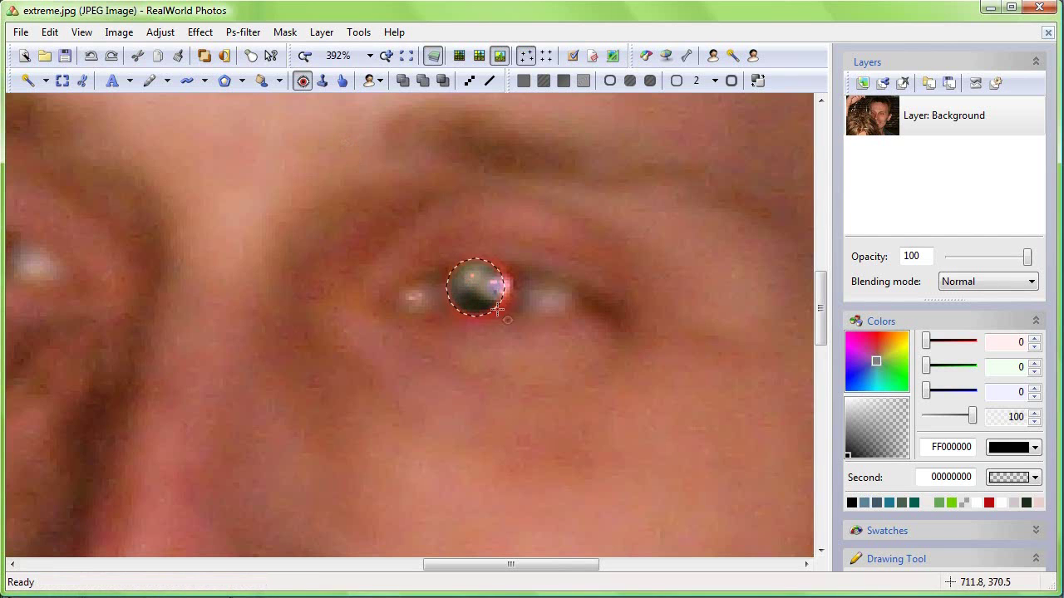
scroll(511, 317, down, 1)
scroll(511, 316, down, 3)
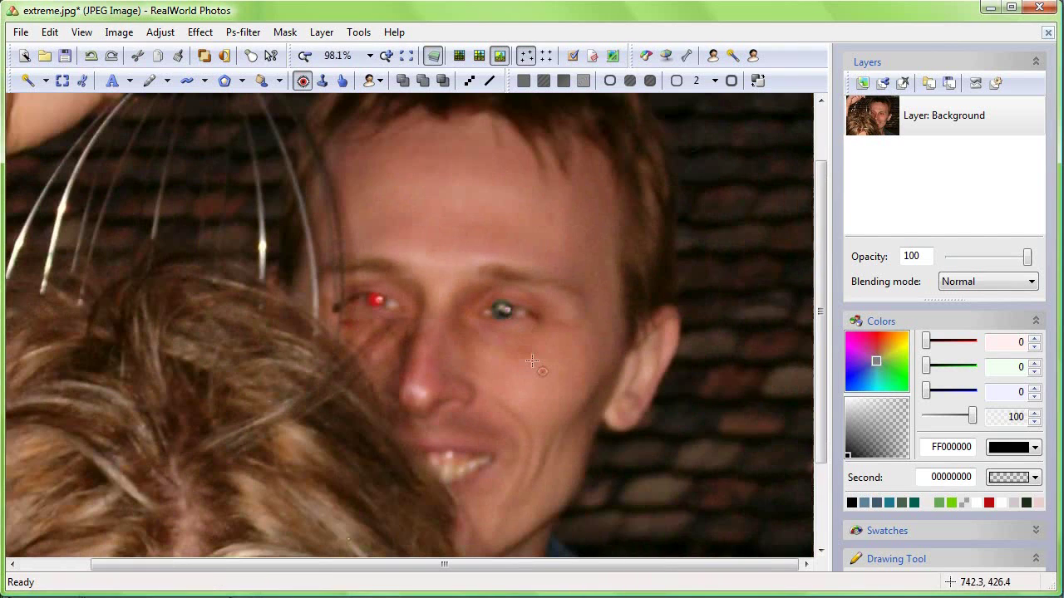
key(ctrl+z)
Step: Retry the red-eye fix on the right pupil and undo it again
scroll(512, 319, up, 4)
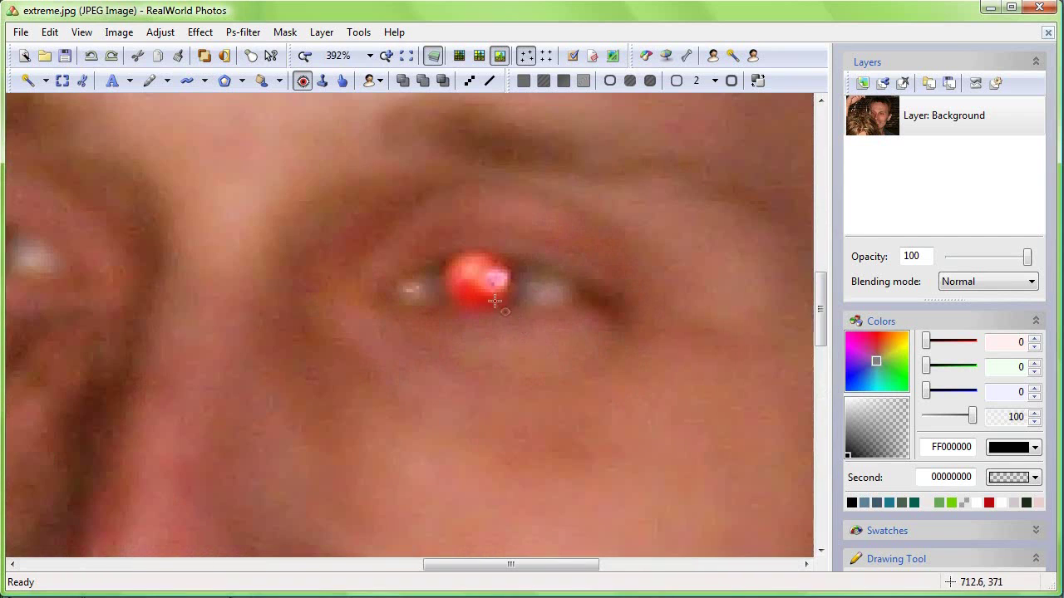
drag(475, 282, 500, 301)
scroll(499, 300, down, 4)
scroll(515, 312, down, 1)
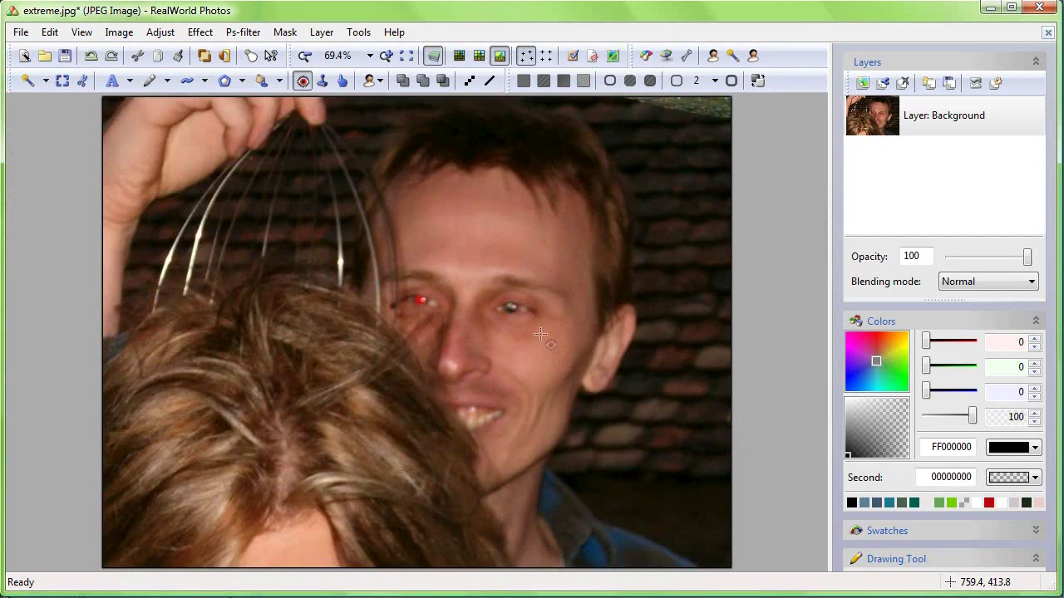
key(ctrl+z)
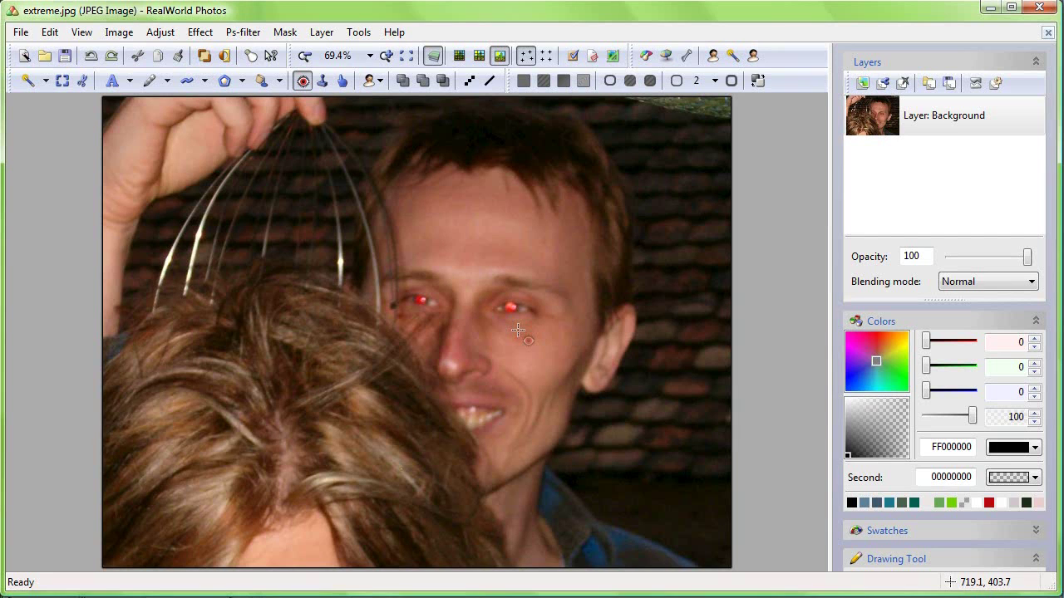
Step: Choose the Retouch with Brush tool with its Drawing Tool effect set to Desaturate
scroll(515, 313, up, 3)
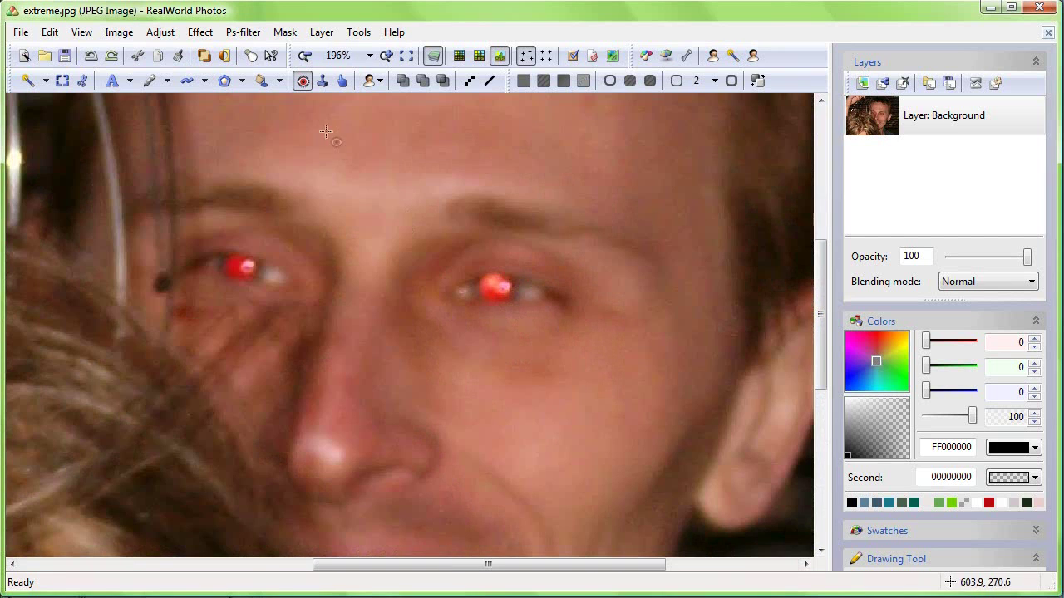
click(342, 82)
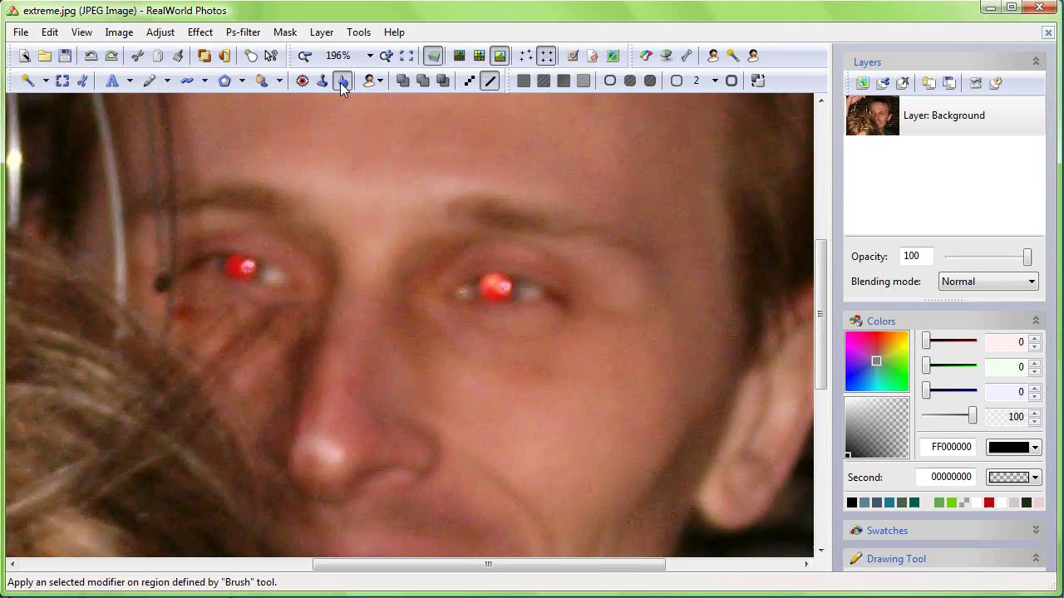
drag(841, 529, 831, 271)
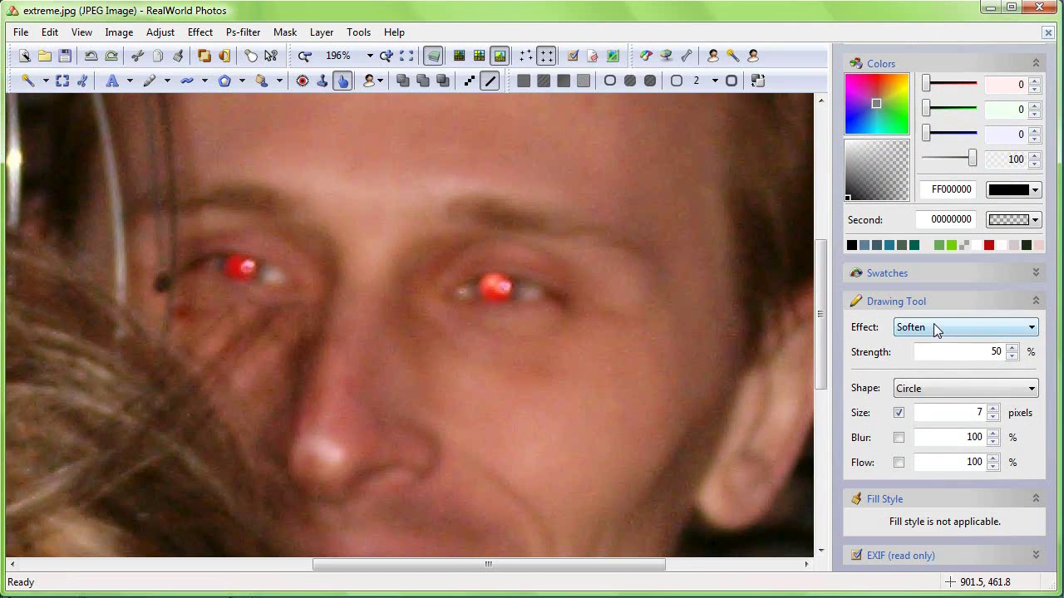
click(933, 327)
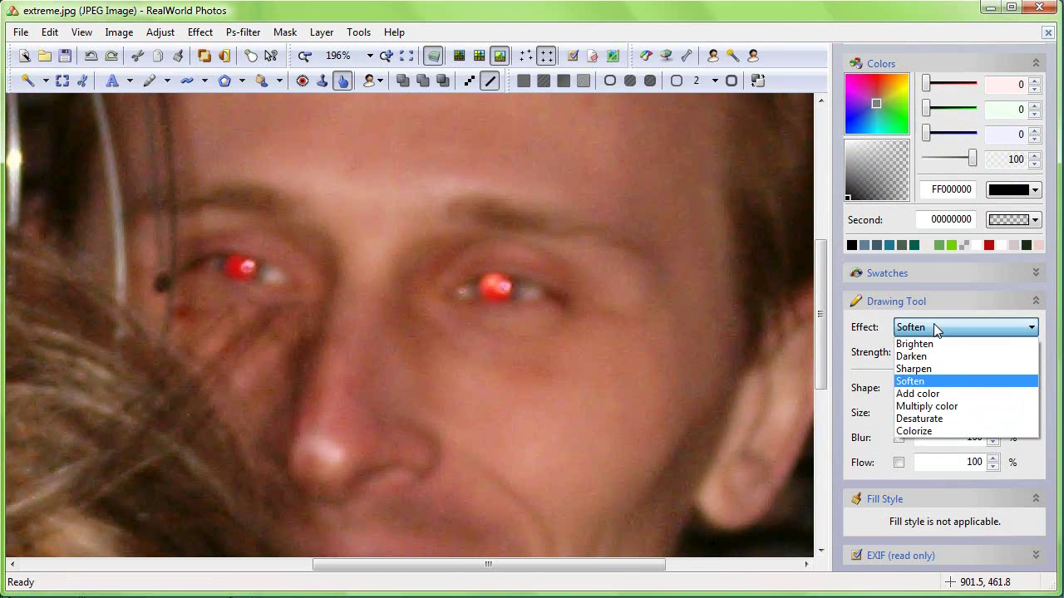
click(923, 420)
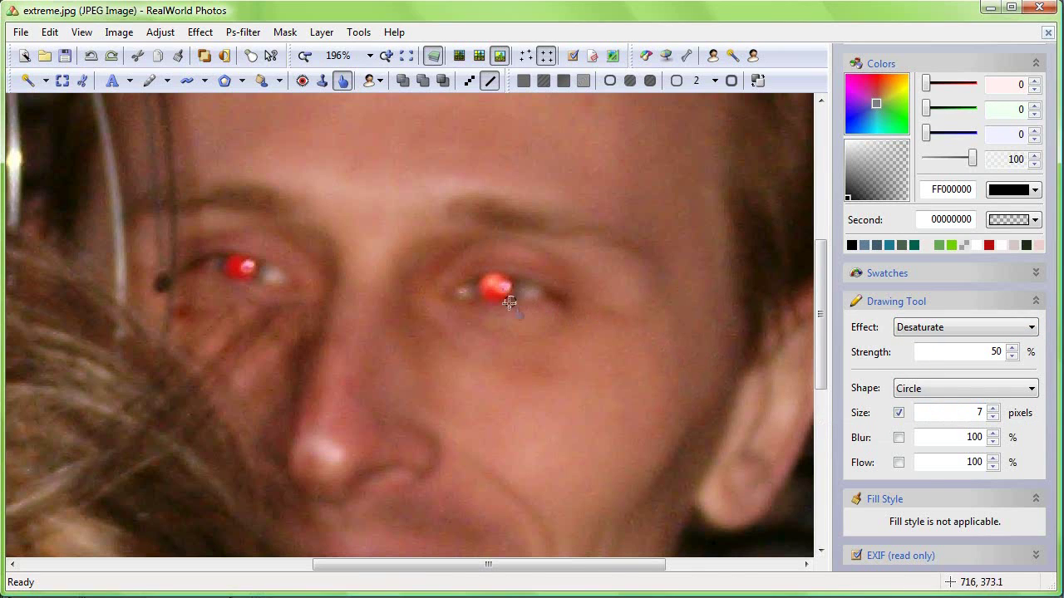
Step: Desaturate the right red pupil at strength 100, redoing the weaker strokes
scroll(502, 287, up, 1)
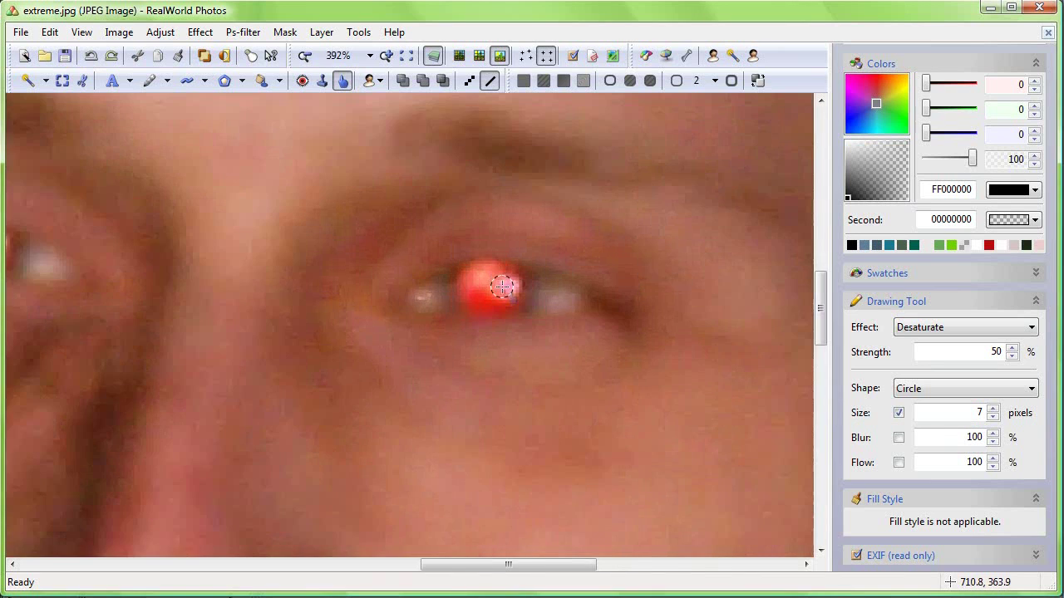
scroll(503, 287, up, 1)
scroll(502, 286, up, 1)
mouse_move(504, 286)
mouse_down()
mouse_move(468, 238)
mouse_move(424, 236)
mouse_move(394, 254)
mouse_move(429, 349)
mouse_move(499, 338)
mouse_move(513, 302)
mouse_move(427, 280)
mouse_move(461, 329)
mouse_move(504, 241)
mouse_move(541, 280)
mouse_move(492, 352)
mouse_move(403, 339)
mouse_move(380, 285)
mouse_move(446, 361)
mouse_move(527, 332)
mouse_move(424, 310)
mouse_move(497, 298)
mouse_up()
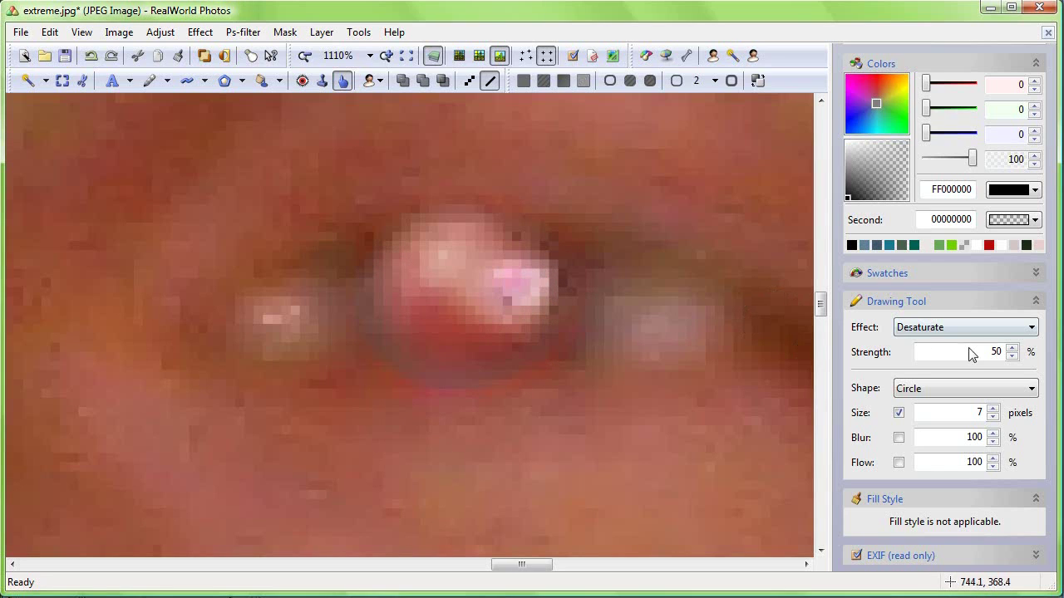
click(1013, 349)
click(1012, 349)
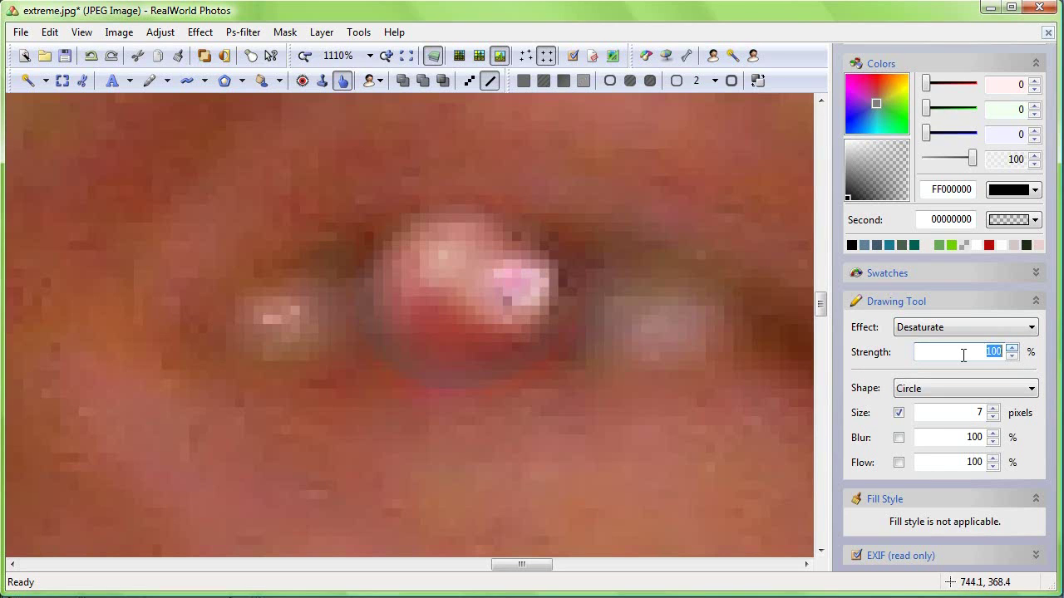
key(ctrl+z)
mouse_move(489, 286)
mouse_down()
mouse_move(531, 277)
mouse_move(518, 327)
mouse_move(482, 351)
mouse_move(404, 316)
mouse_move(386, 266)
mouse_move(415, 237)
mouse_move(474, 225)
mouse_move(530, 270)
mouse_move(444, 289)
mouse_move(489, 287)
mouse_move(474, 342)
mouse_move(548, 309)
mouse_move(549, 271)
mouse_move(560, 307)
mouse_move(446, 314)
mouse_move(389, 333)
mouse_move(361, 295)
mouse_move(463, 308)
mouse_move(394, 266)
mouse_move(408, 314)
mouse_move(497, 330)
mouse_move(513, 278)
mouse_move(440, 238)
mouse_move(482, 349)
mouse_move(448, 292)
mouse_move(471, 249)
mouse_move(398, 265)
mouse_move(449, 250)
mouse_move(525, 321)
mouse_move(440, 333)
mouse_move(399, 304)
mouse_move(513, 304)
mouse_move(516, 252)
mouse_move(458, 237)
mouse_move(487, 332)
mouse_up()
key(ctrl+z)
Step: Brush the left pupil with the Desaturate brush to remove its red
scroll(478, 328, down, 2)
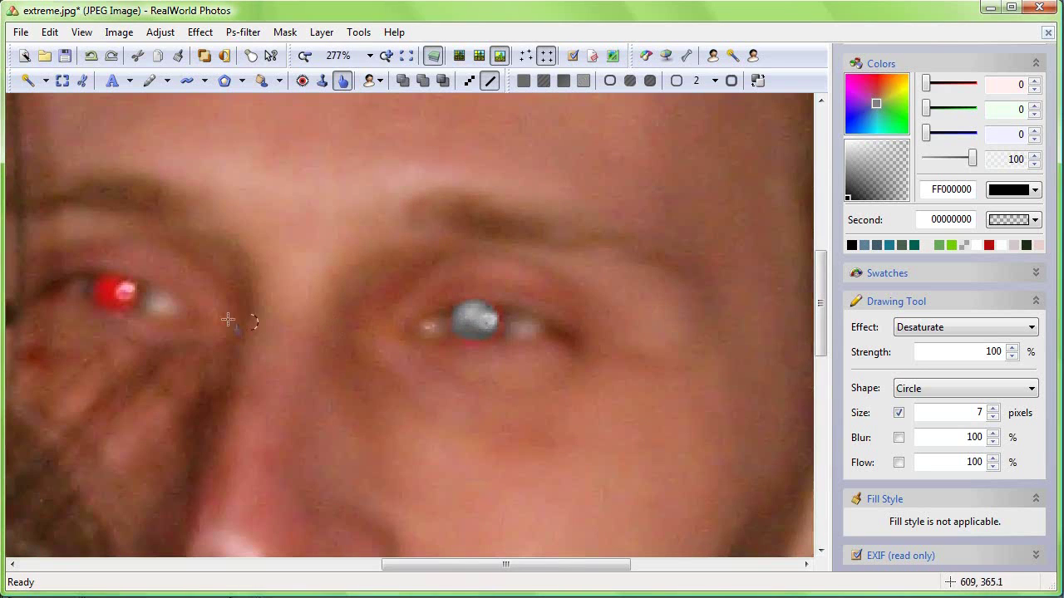
scroll(123, 289, up, 4)
scroll(166, 285, up, 1)
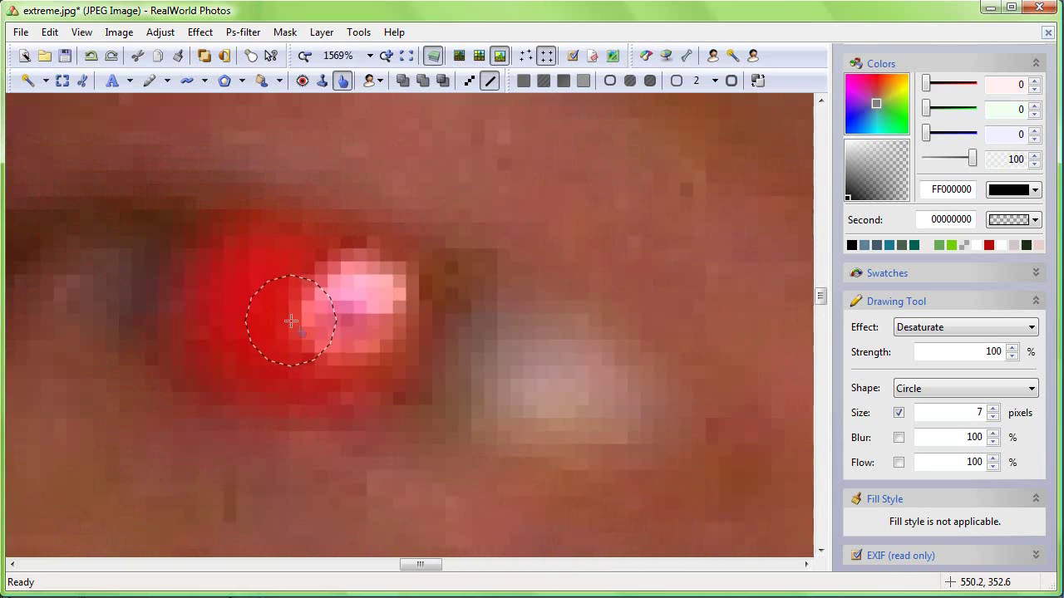
mouse_move(252, 258)
mouse_down()
mouse_move(197, 290)
mouse_move(212, 347)
mouse_move(301, 368)
mouse_move(371, 344)
mouse_move(359, 275)
mouse_move(254, 275)
mouse_move(357, 308)
mouse_move(208, 258)
mouse_move(344, 268)
mouse_move(392, 321)
mouse_move(333, 368)
mouse_move(214, 353)
mouse_move(174, 323)
mouse_move(256, 304)
mouse_move(321, 304)
mouse_move(320, 316)
mouse_up()
scroll(320, 316, down, 3)
scroll(320, 316, down, 1)
scroll(320, 316, down, 1)
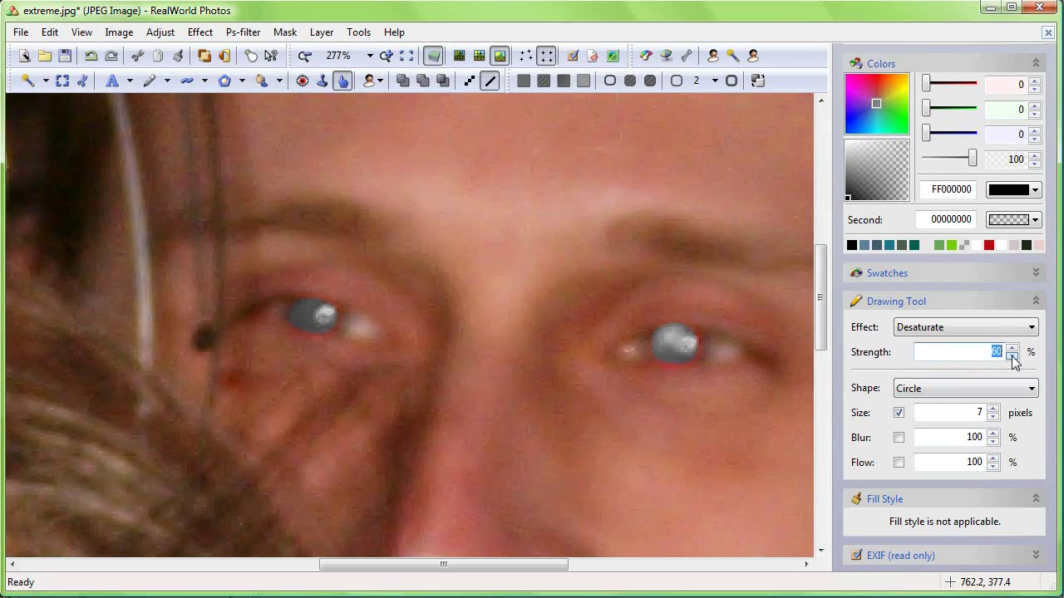
Step: Desaturate the red fringe on the pupil's right and lower edges at 60% strength
scroll(699, 347, up, 2)
scroll(690, 349, up, 3)
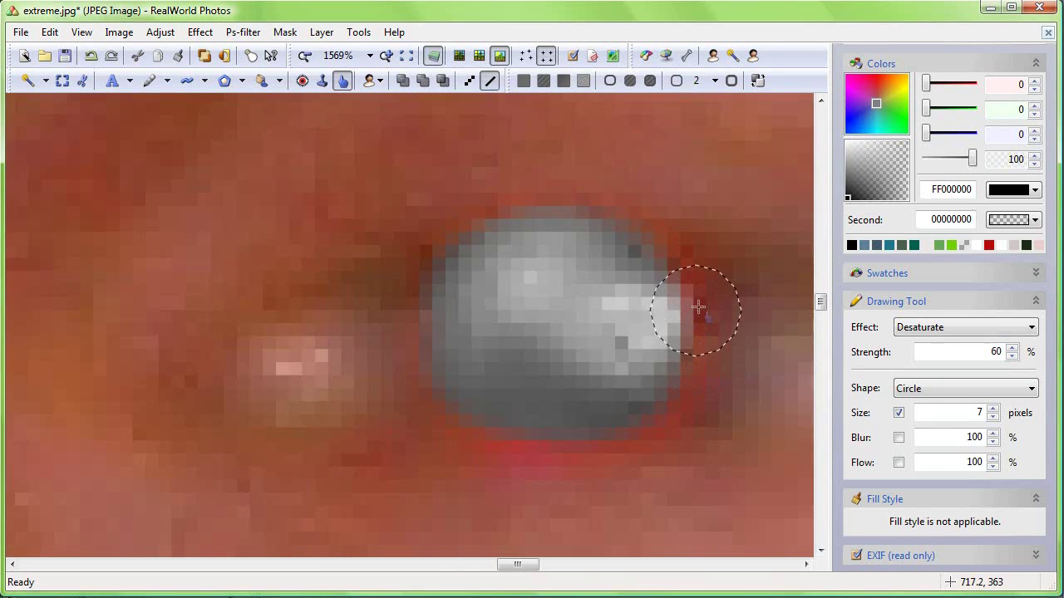
mouse_move(672, 301)
mouse_down()
mouse_move(665, 392)
mouse_move(679, 332)
mouse_up()
mouse_move(420, 314)
mouse_down()
mouse_move(440, 385)
mouse_move(541, 368)
mouse_move(560, 439)
mouse_up()
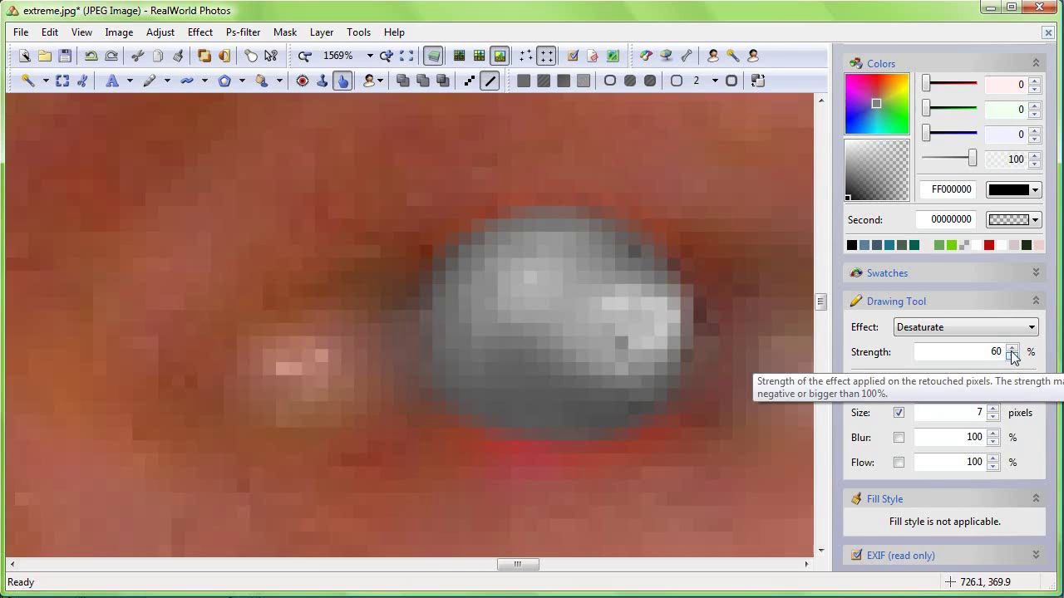
Step: Switch the brush effect to Darken and darken the centre of one grey pupil
click(1003, 391)
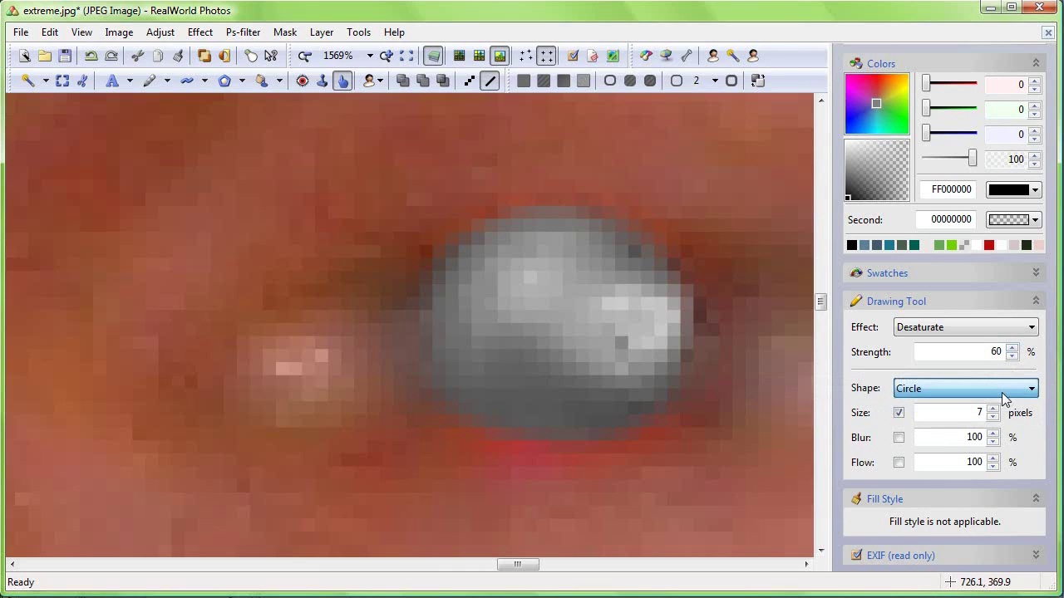
click(979, 332)
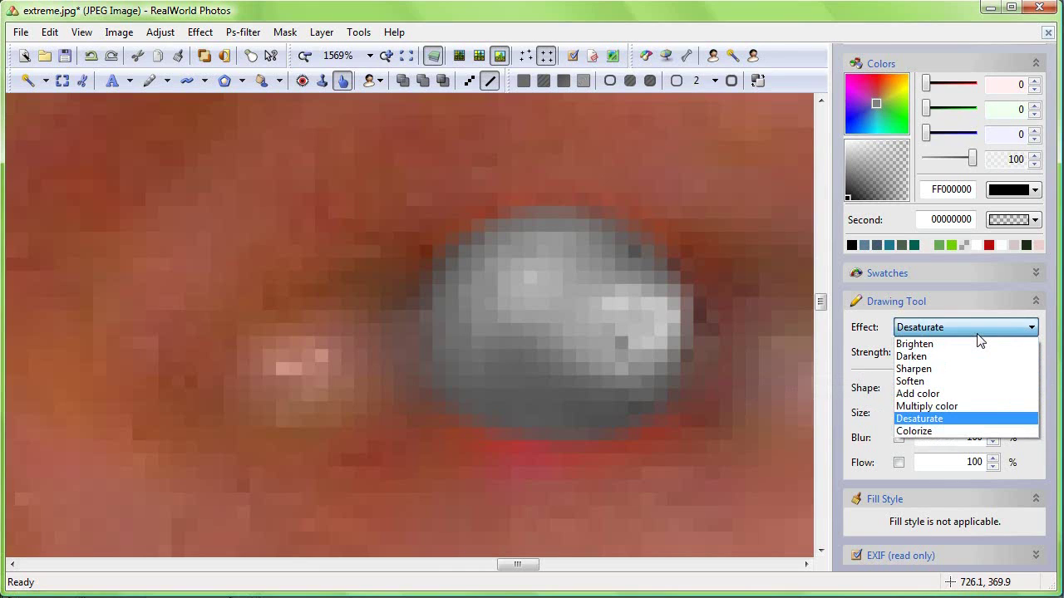
click(911, 356)
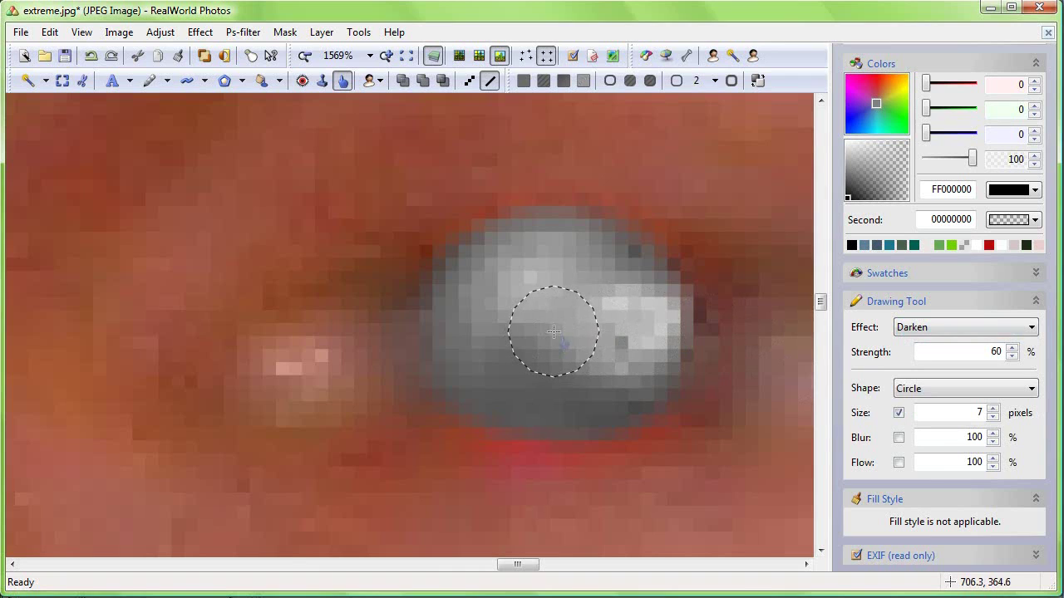
drag(549, 335, 552, 339)
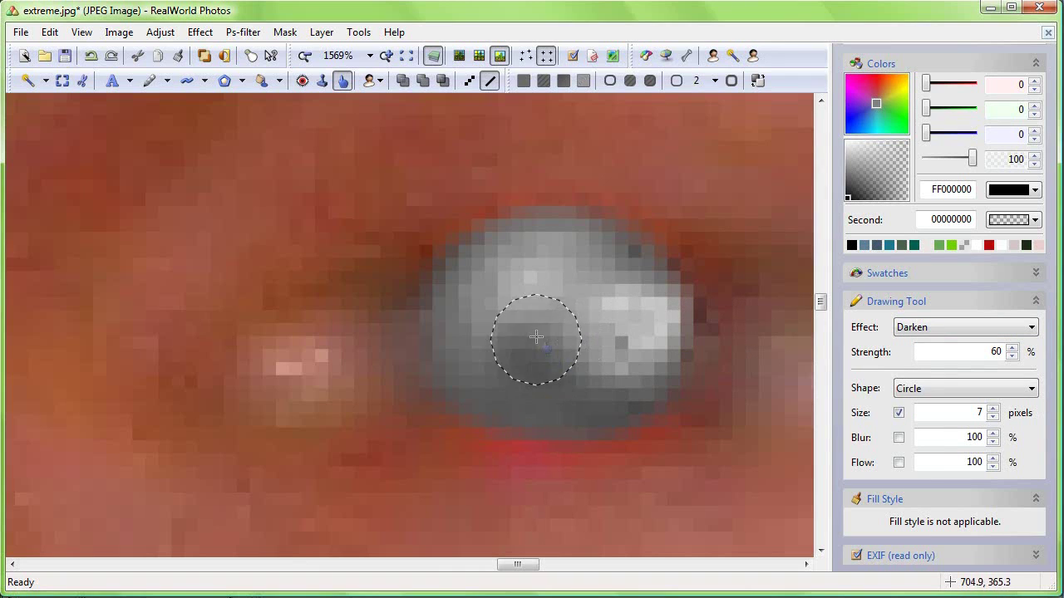
mouse_move(569, 315)
mouse_down()
mouse_move(534, 344)
mouse_move(570, 309)
mouse_move(546, 332)
mouse_move(579, 330)
mouse_move(534, 321)
mouse_move(558, 308)
mouse_up()
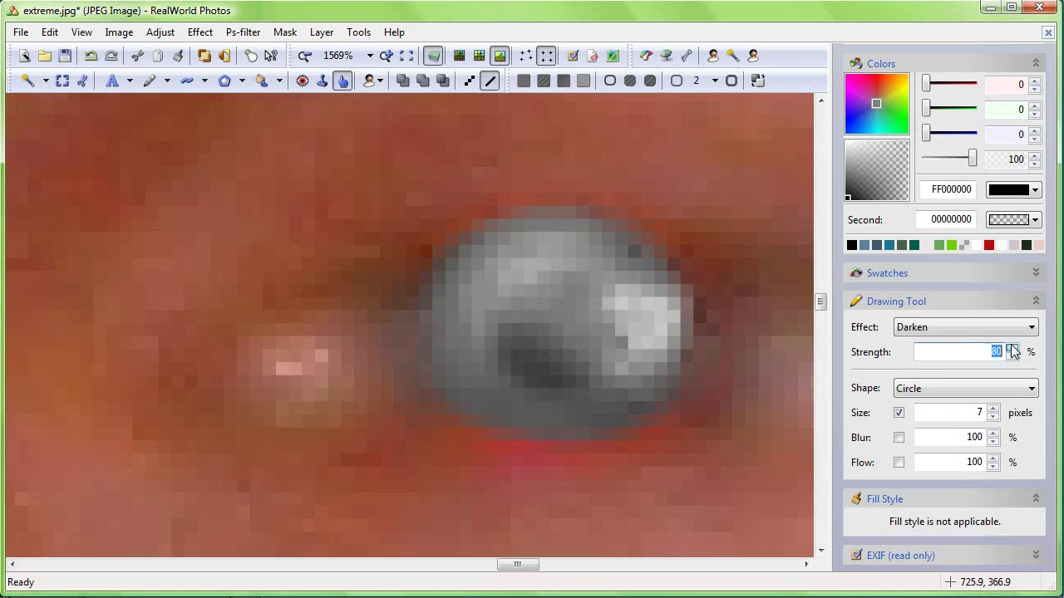
Step: Darken the centre of the other grey iris to form its pupil
drag(209, 399, 588, 357)
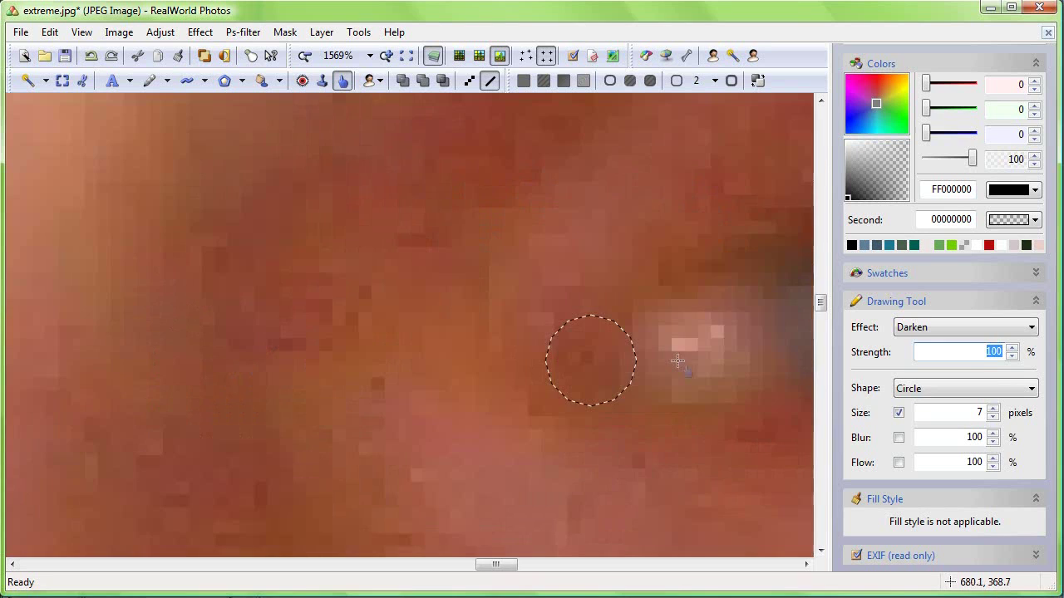
drag(174, 367, 646, 363)
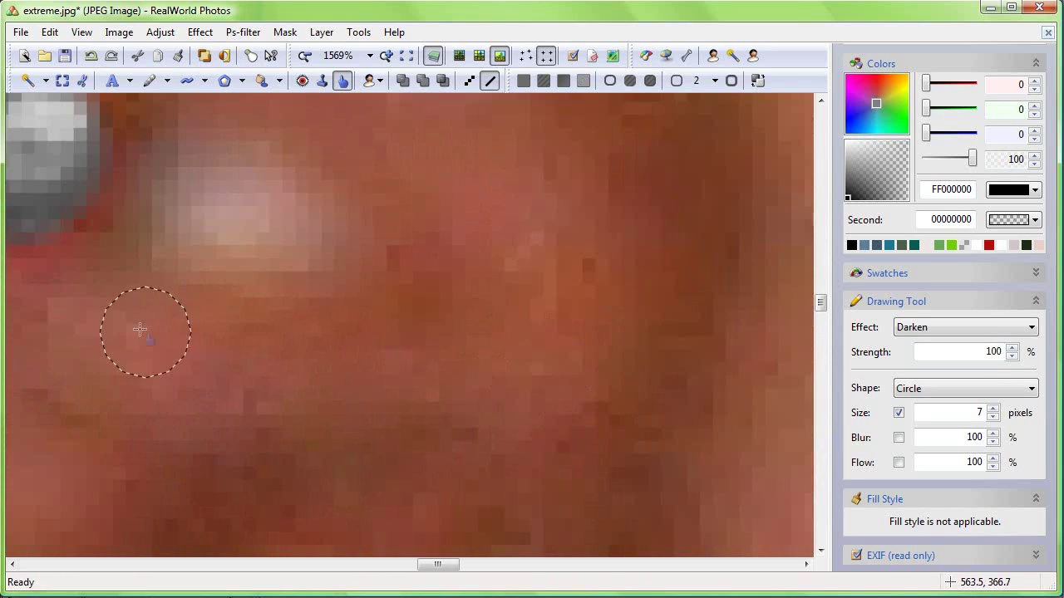
drag(142, 332, 515, 452)
mouse_move(344, 280)
mouse_down()
mouse_move(328, 247)
mouse_move(321, 276)
mouse_move(344, 244)
mouse_move(344, 278)
mouse_up()
scroll(344, 287, down, 1)
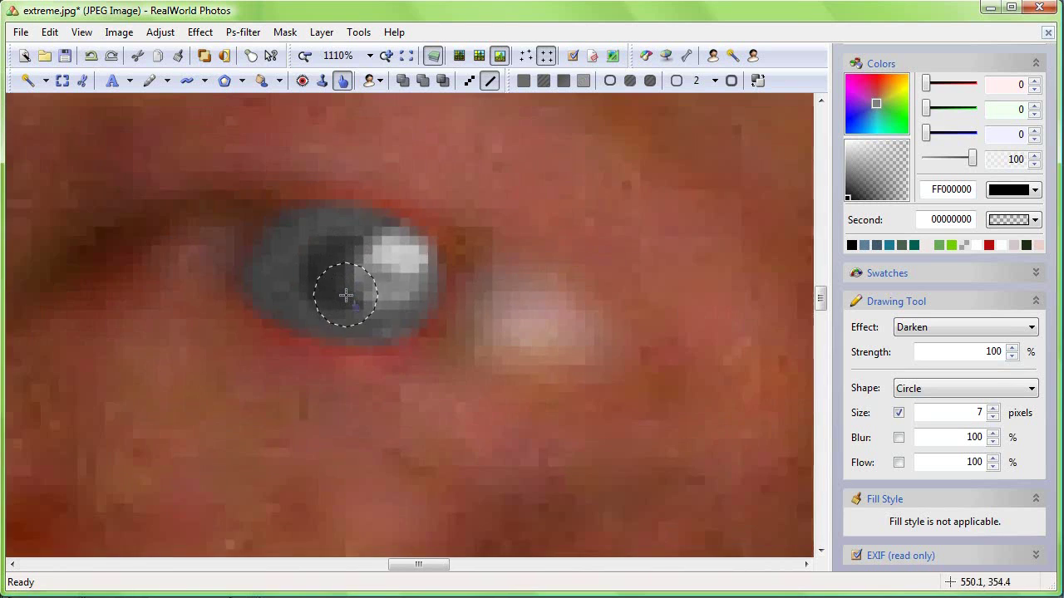
scroll(350, 293, down, 3)
scroll(350, 293, down, 1)
scroll(387, 302, down, 1)
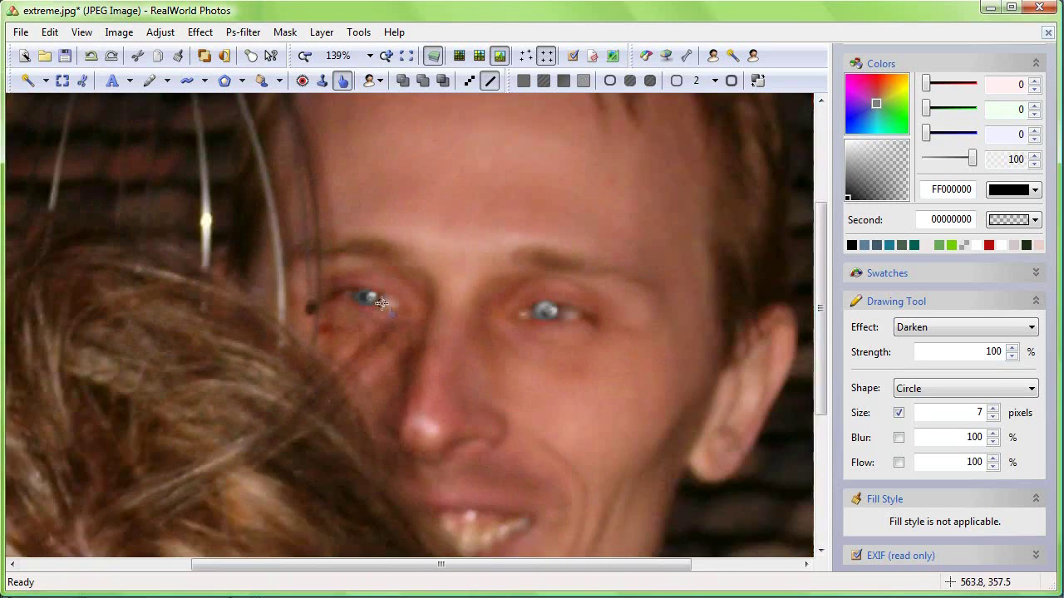
scroll(432, 308, down, 2)
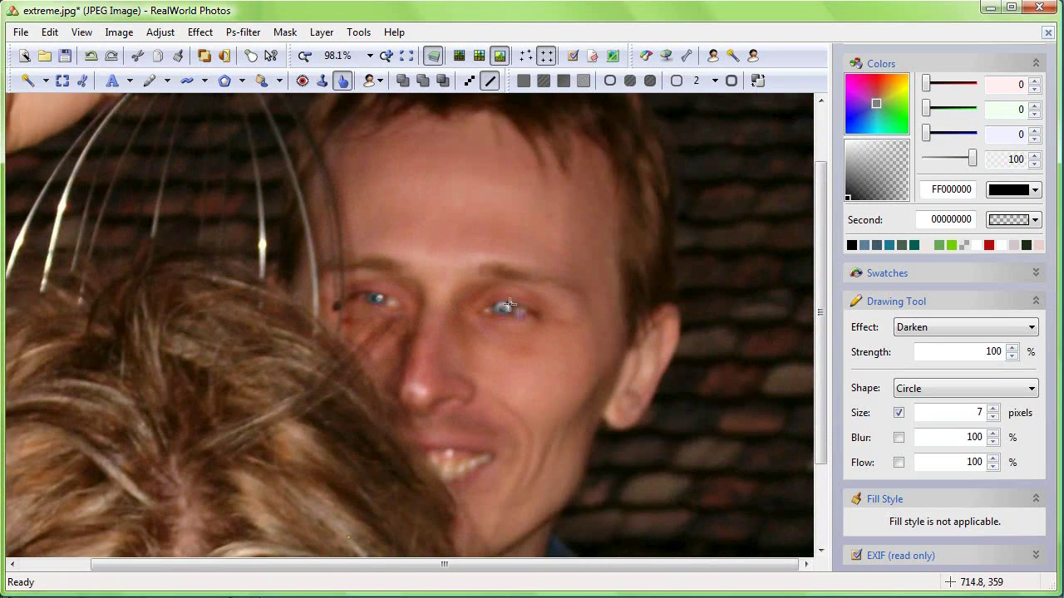
scroll(509, 304, up, 2)
scroll(490, 307, up, 1)
scroll(499, 297, up, 1)
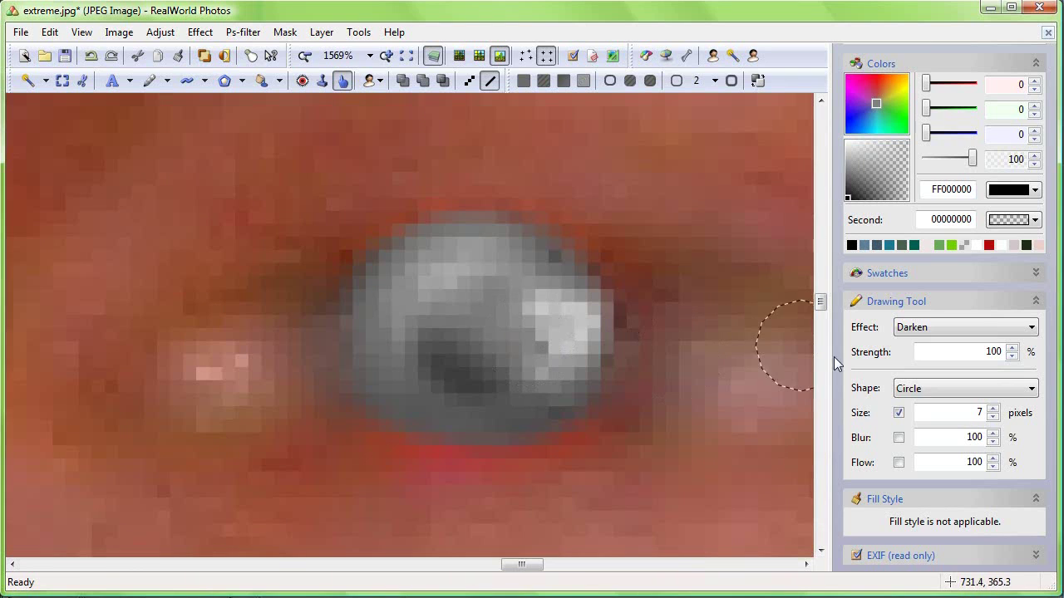
Step: Pick a blue colour, set the effect to Colorize, and undo a trial tint
drag(859, 122, 869, 112)
click(935, 328)
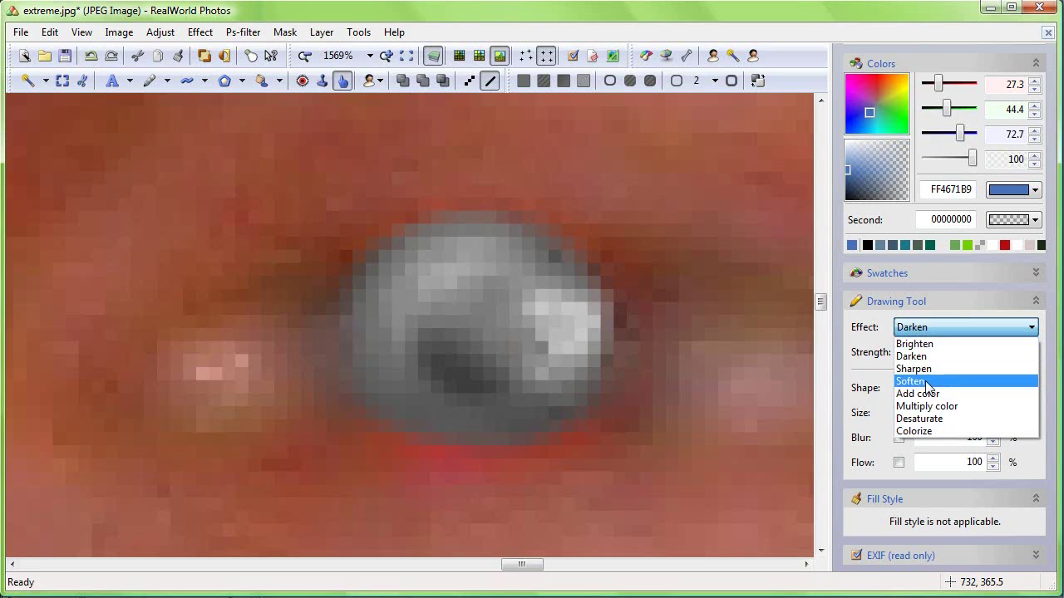
click(918, 431)
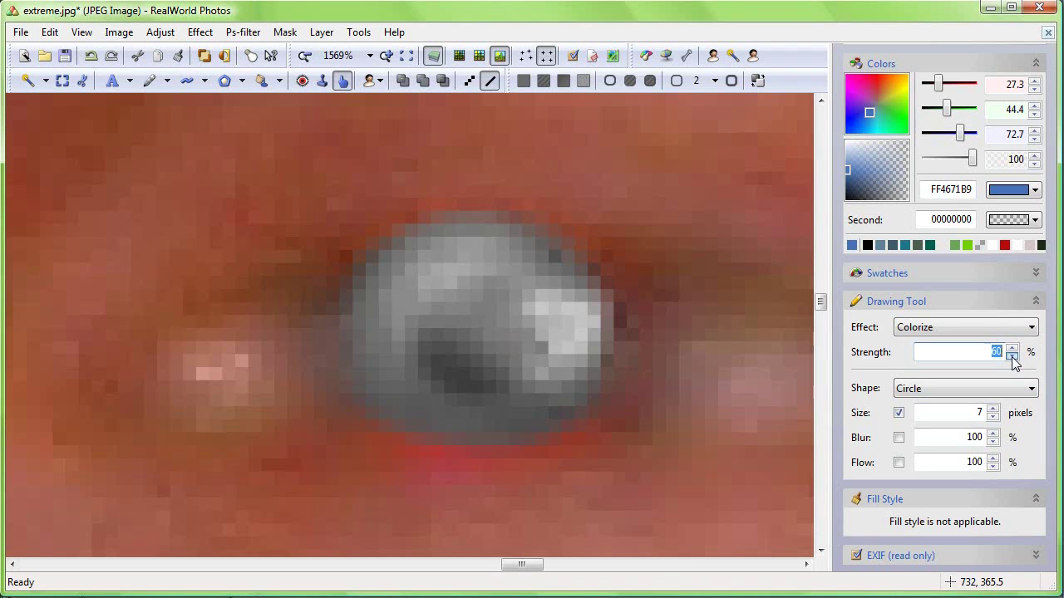
mouse_move(439, 244)
mouse_down()
mouse_move(399, 280)
mouse_move(381, 341)
mouse_up()
key(ctrl+z)
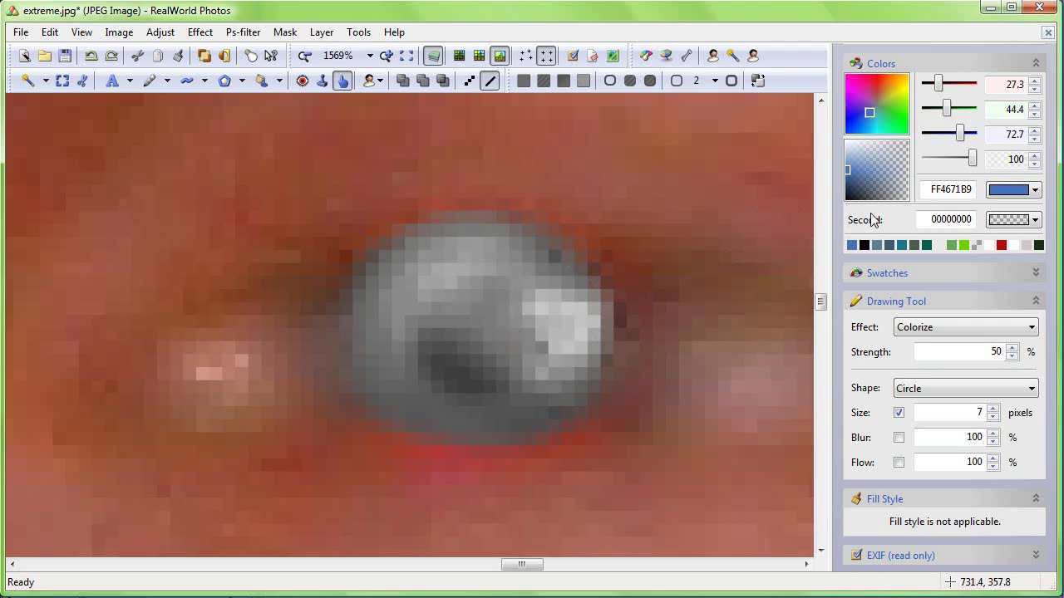
Step: With a slightly different blue, tint the right and left irises
drag(871, 118, 874, 110)
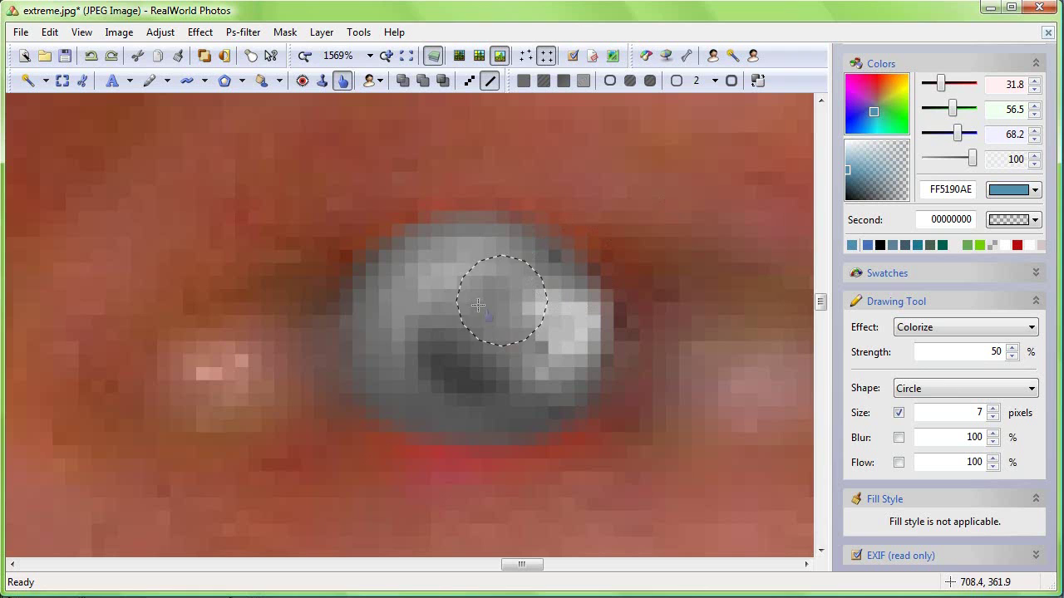
mouse_move(478, 306)
mouse_down()
mouse_move(369, 304)
mouse_move(385, 368)
mouse_move(440, 404)
mouse_move(535, 392)
mouse_move(560, 308)
mouse_move(474, 250)
mouse_move(435, 356)
mouse_move(497, 360)
mouse_up()
scroll(497, 361, down, 1)
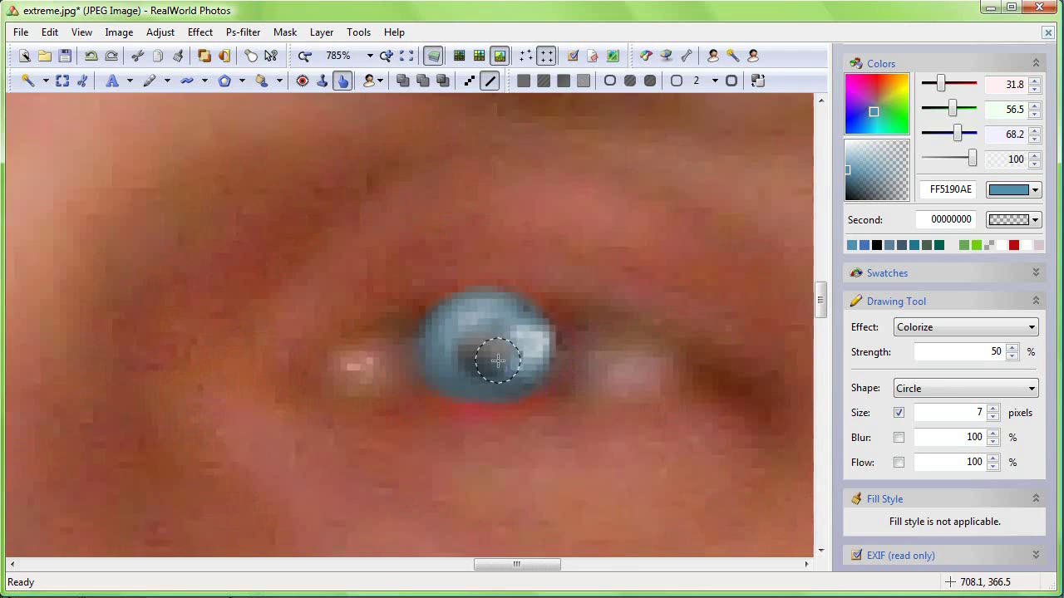
scroll(497, 361, down, 5)
scroll(497, 360, down, 2)
scroll(497, 361, down, 1)
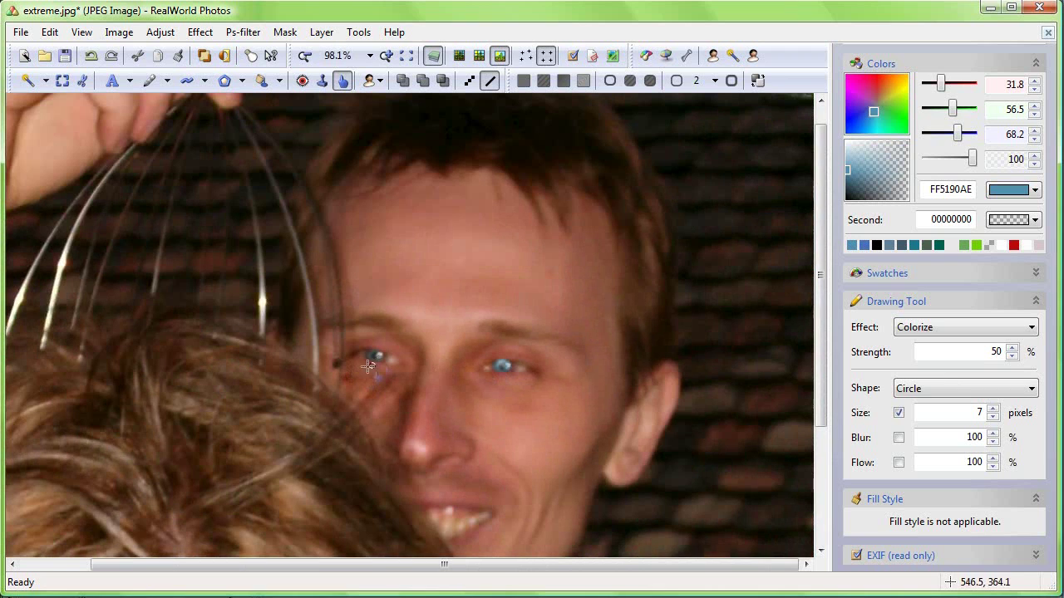
scroll(376, 358, up, 5)
scroll(380, 363, up, 4)
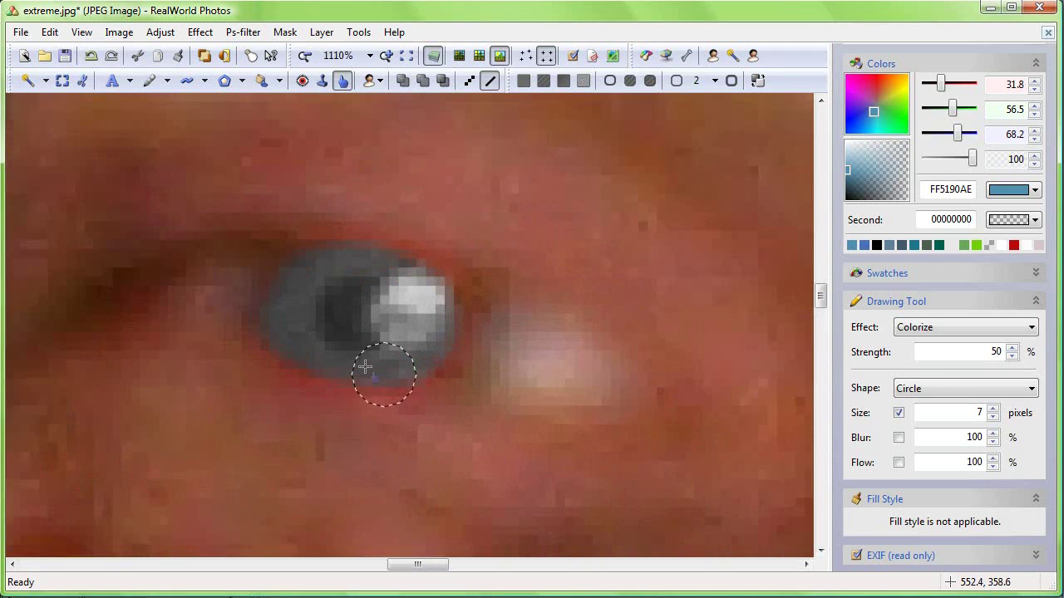
mouse_move(316, 343)
mouse_down()
mouse_move(382, 354)
mouse_move(416, 304)
mouse_move(368, 287)
mouse_move(305, 288)
mouse_move(290, 315)
mouse_move(380, 304)
mouse_move(421, 355)
mouse_up()
Step: Switch to the Clone tool and set an initial clone source point
scroll(411, 358, down, 3)
scroll(403, 358, down, 2)
scroll(401, 359, down, 1)
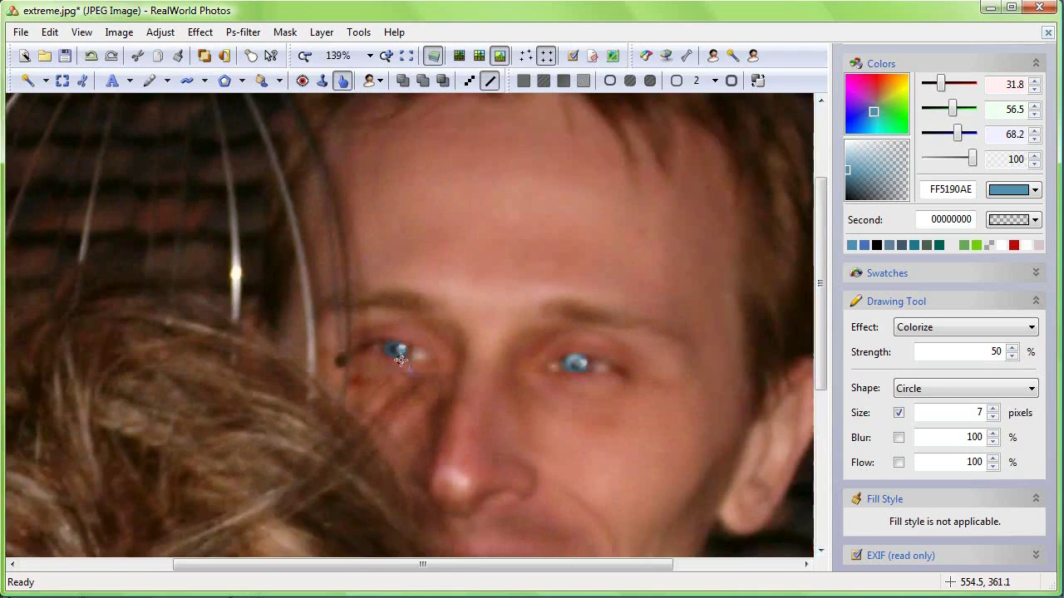
scroll(401, 359, down, 1)
scroll(400, 364, up, 1)
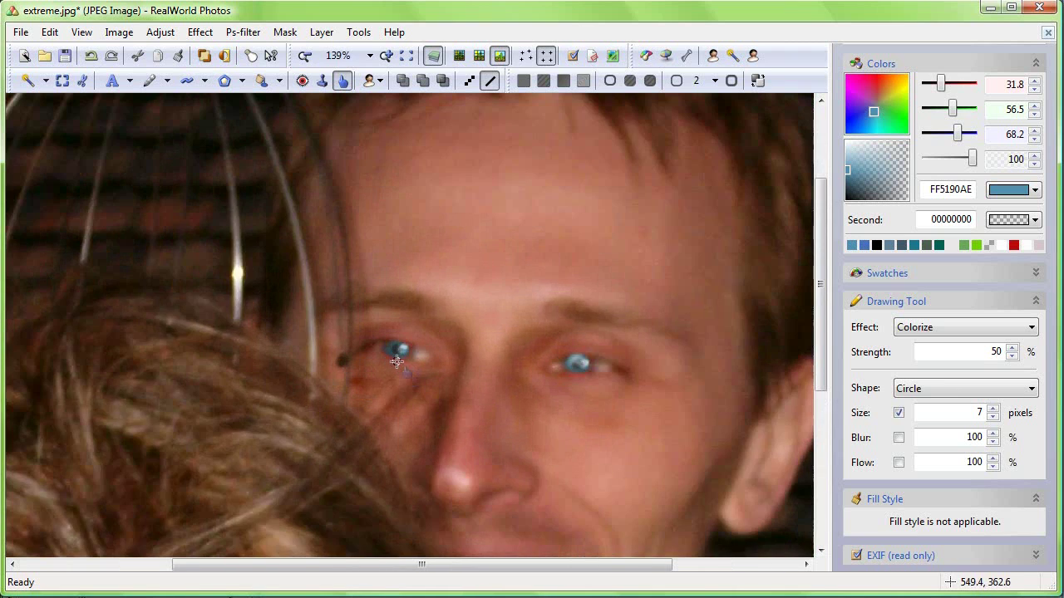
scroll(392, 363, up, 3)
scroll(391, 361, up, 1)
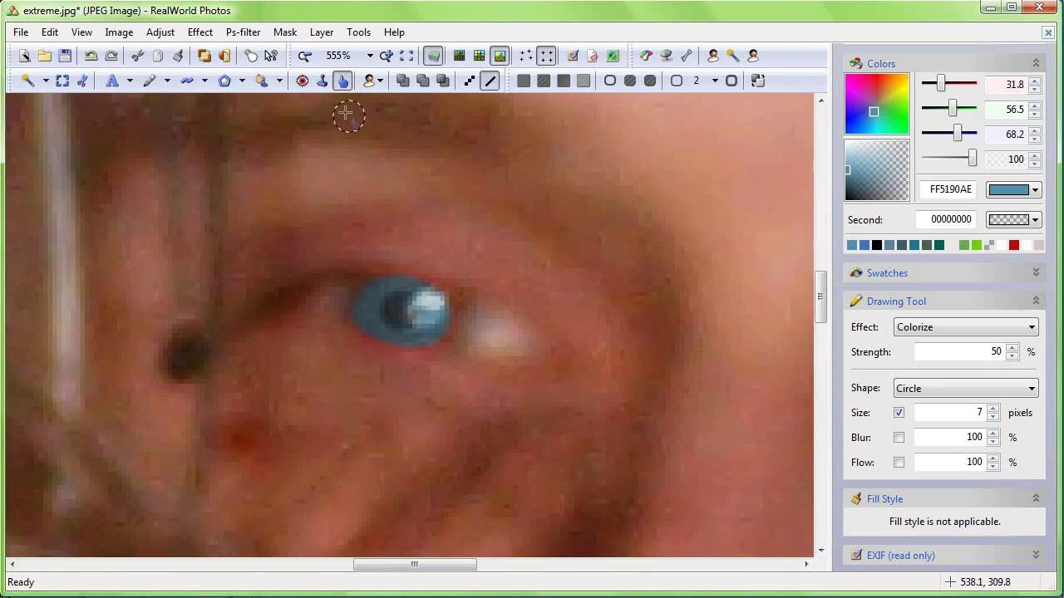
click(323, 80)
scroll(380, 349, up, 1)
scroll(383, 354, up, 2)
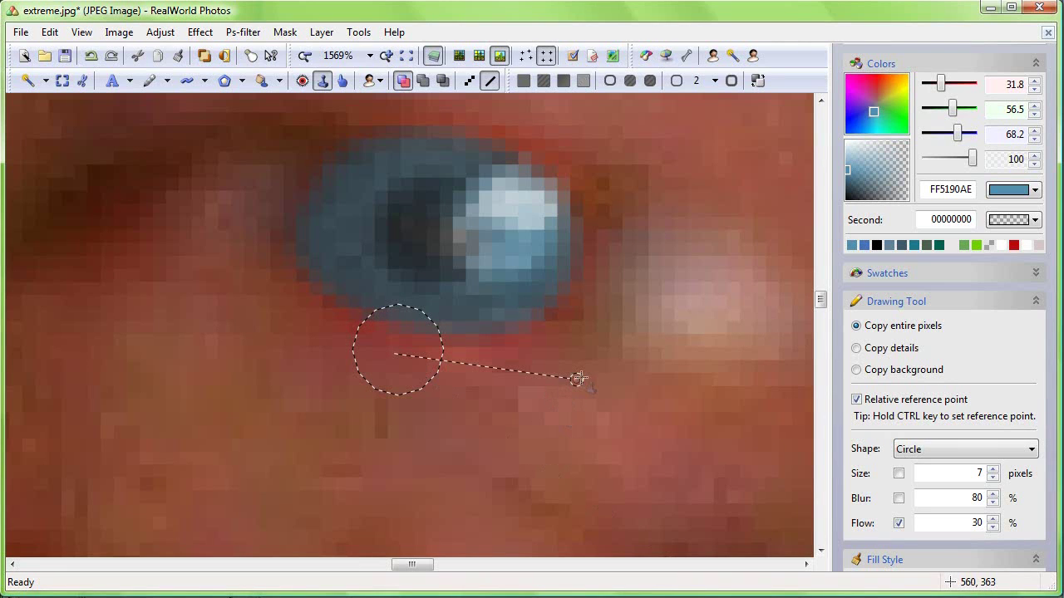
ctrl+click(580, 379)
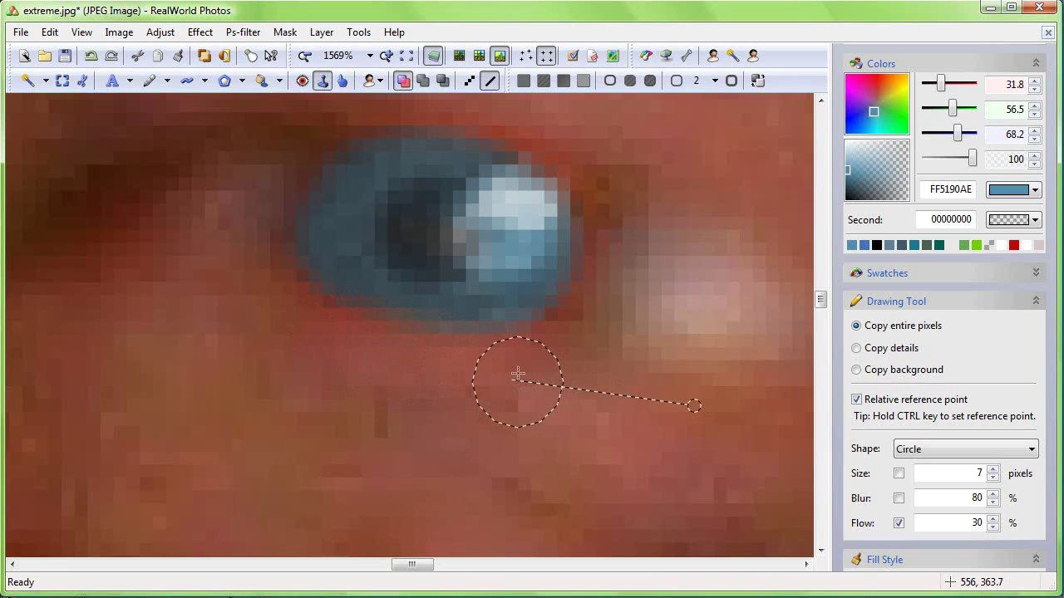
Step: Move the clone source to a better patch of nearby skin
scroll(380, 380, up, 3)
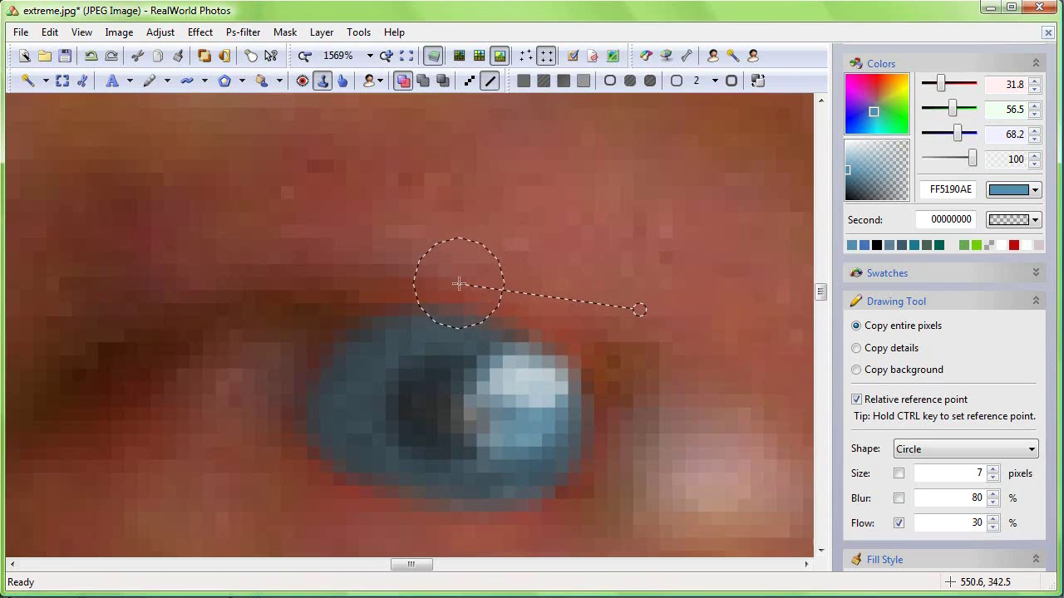
ctrl+click(293, 285)
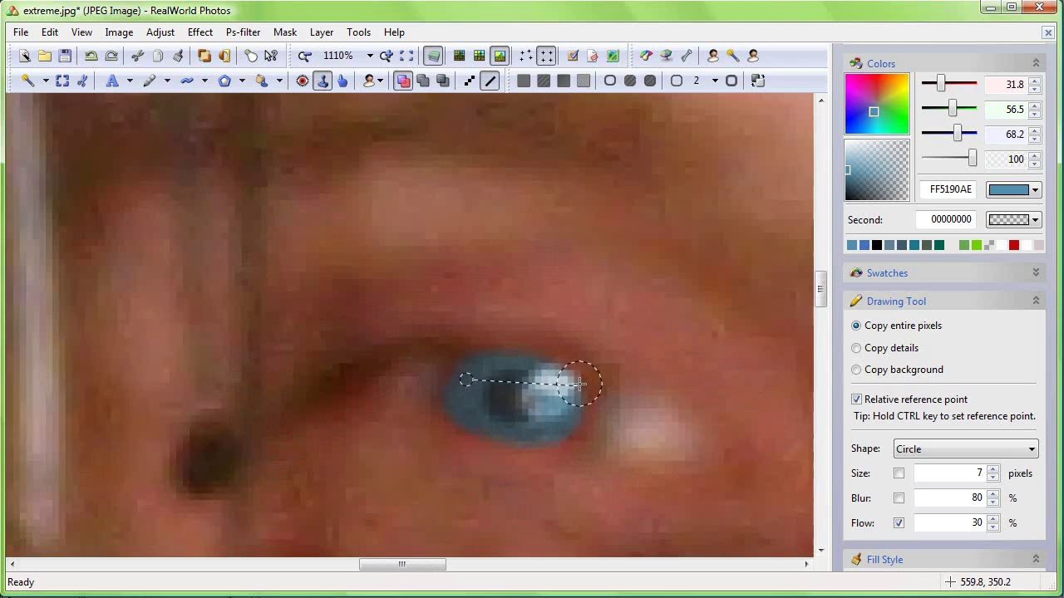
scroll(582, 375, down, 1)
scroll(610, 428, down, 2)
scroll(610, 428, down, 1)
scroll(606, 427, down, 1)
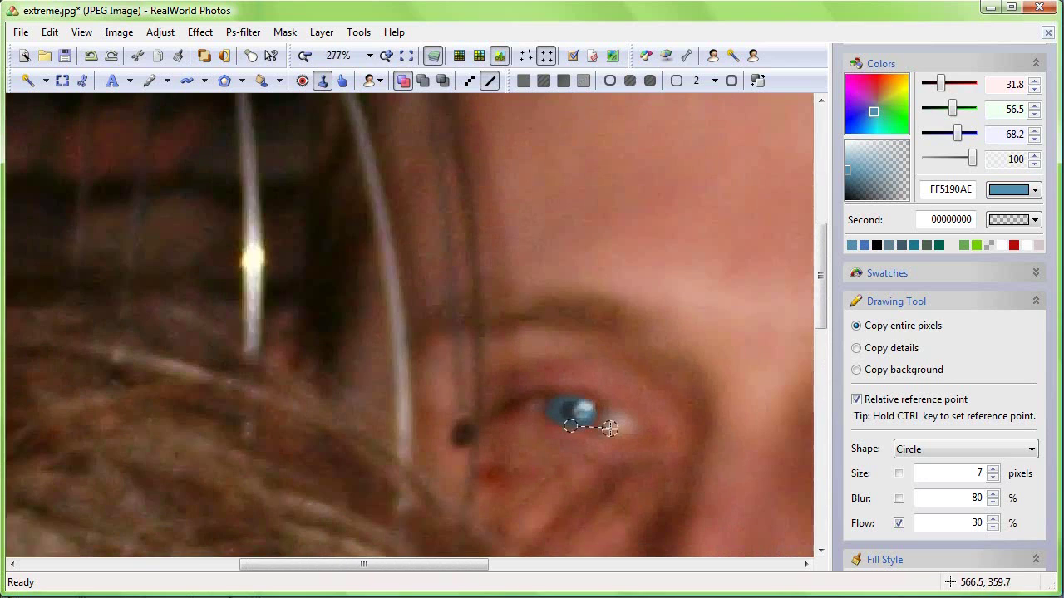
scroll(615, 424, down, 1)
scroll(386, 355, up, 1)
scroll(391, 341, up, 3)
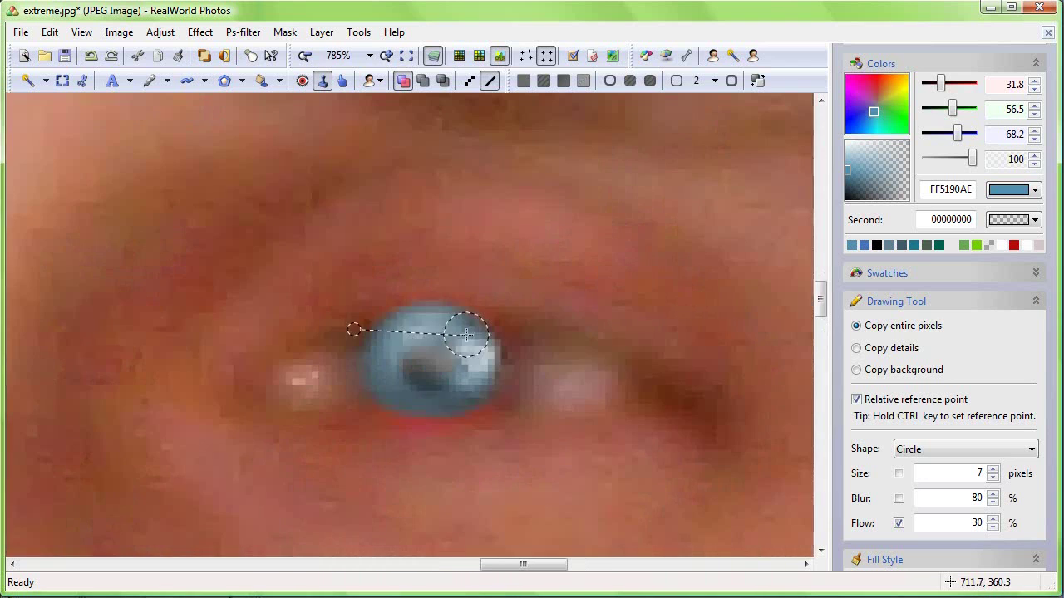
scroll(399, 332, up, 1)
scroll(401, 324, up, 2)
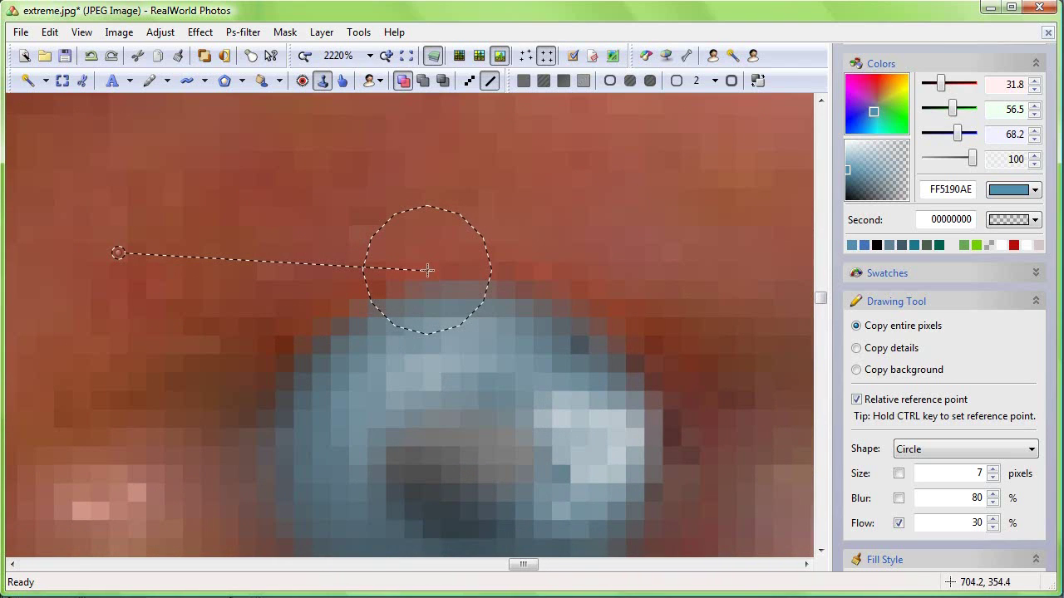
ctrl+click(705, 290)
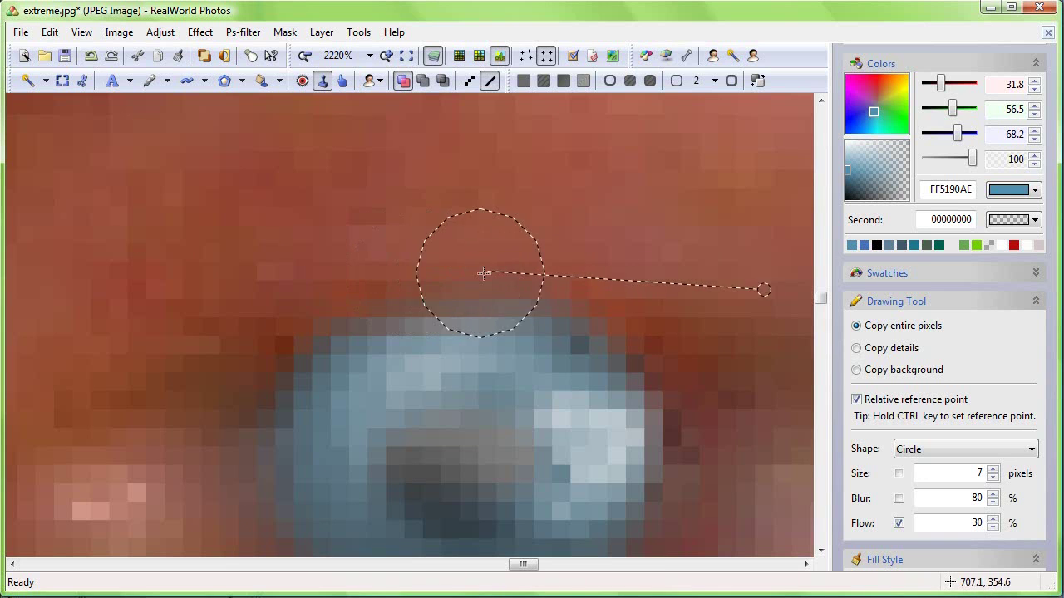
Step: Clone skin over the red band below the blue iris
scroll(558, 294, down, 4)
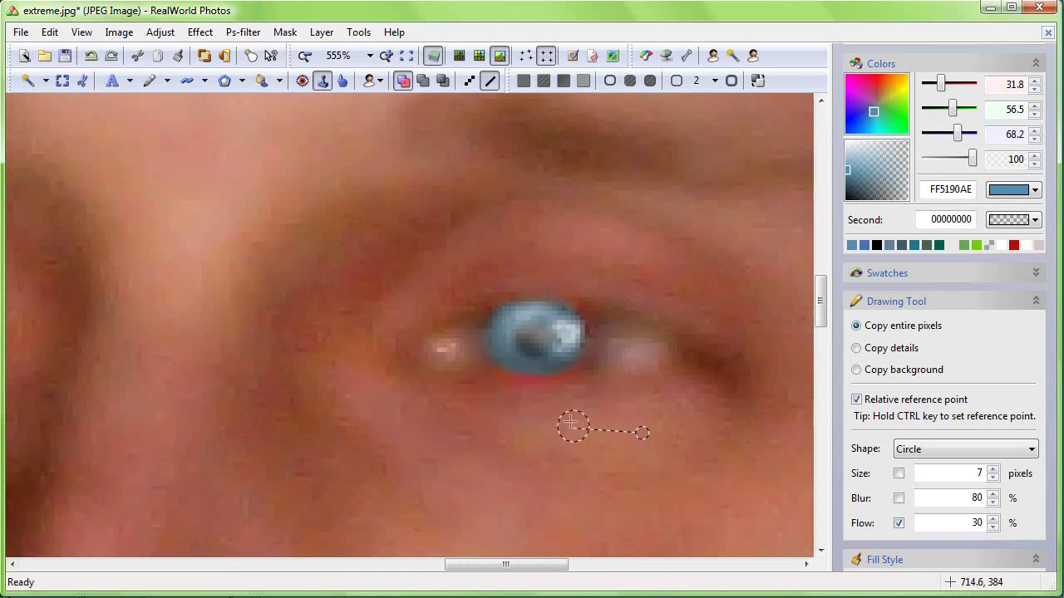
scroll(556, 397, up, 1)
scroll(557, 396, up, 3)
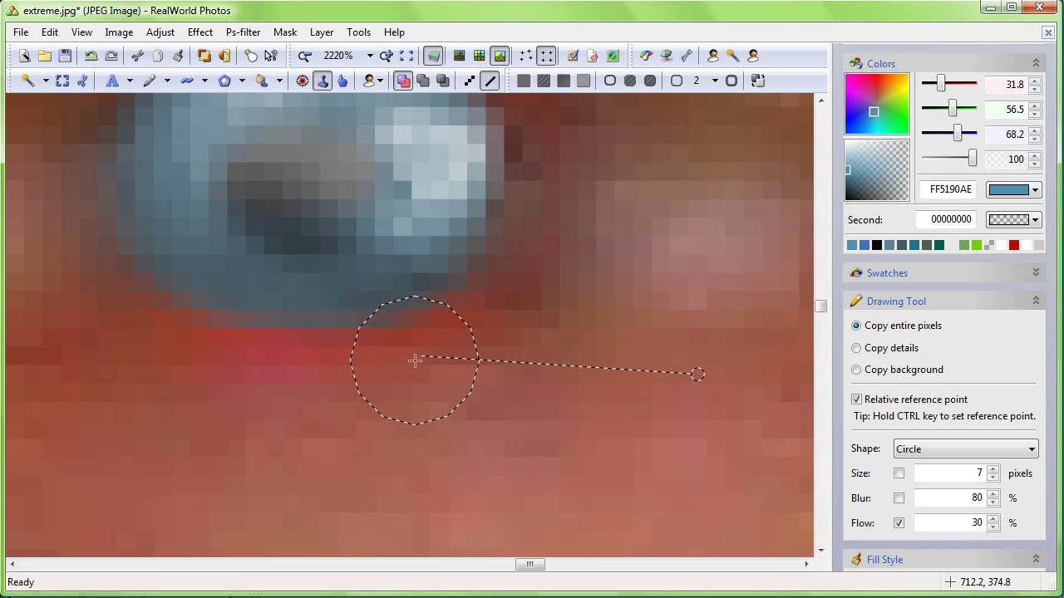
mouse_move(415, 356)
mouse_down()
mouse_move(208, 358)
mouse_move(384, 363)
mouse_up()
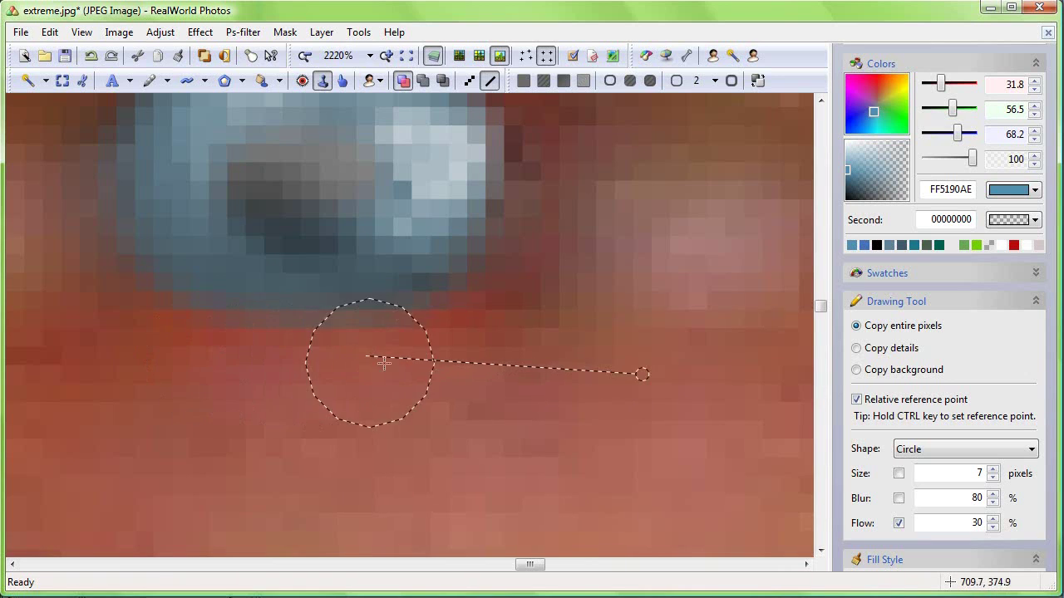
scroll(384, 363, down, 2)
scroll(379, 374, down, 3)
scroll(374, 380, down, 4)
scroll(371, 384, up, 1)
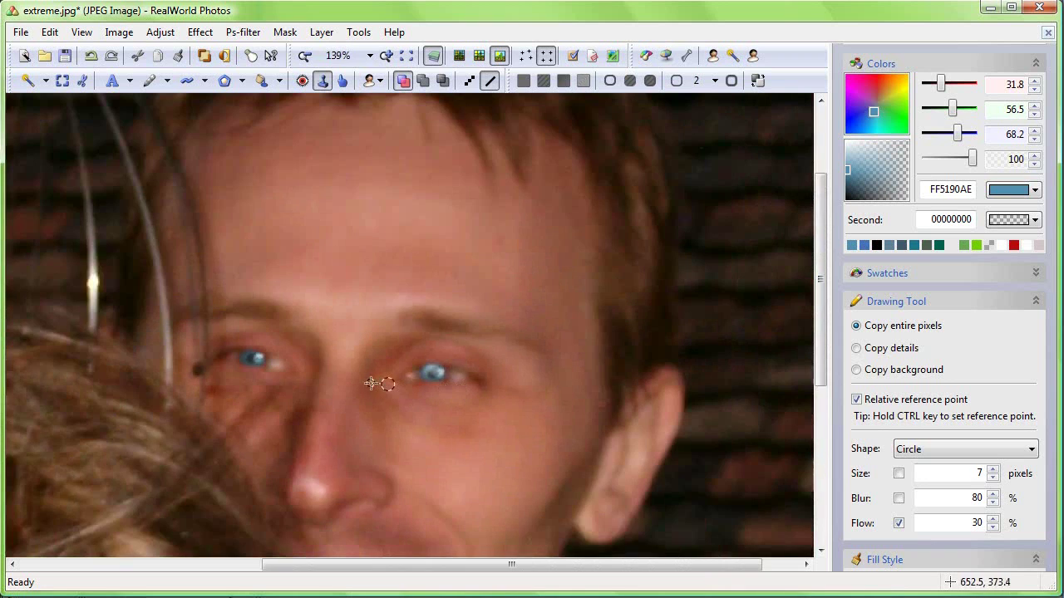
scroll(370, 383, down, 1)
Step: Set the Modifier brush effect to Desaturate at 40% strength
scroll(501, 394, down, 1)
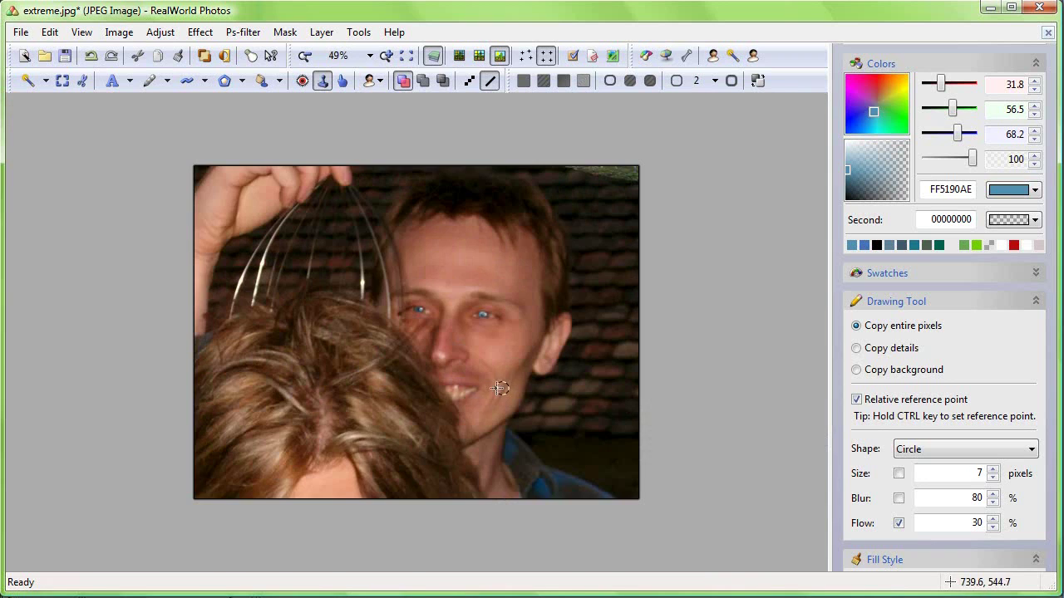
scroll(475, 338, up, 2)
scroll(482, 324, up, 5)
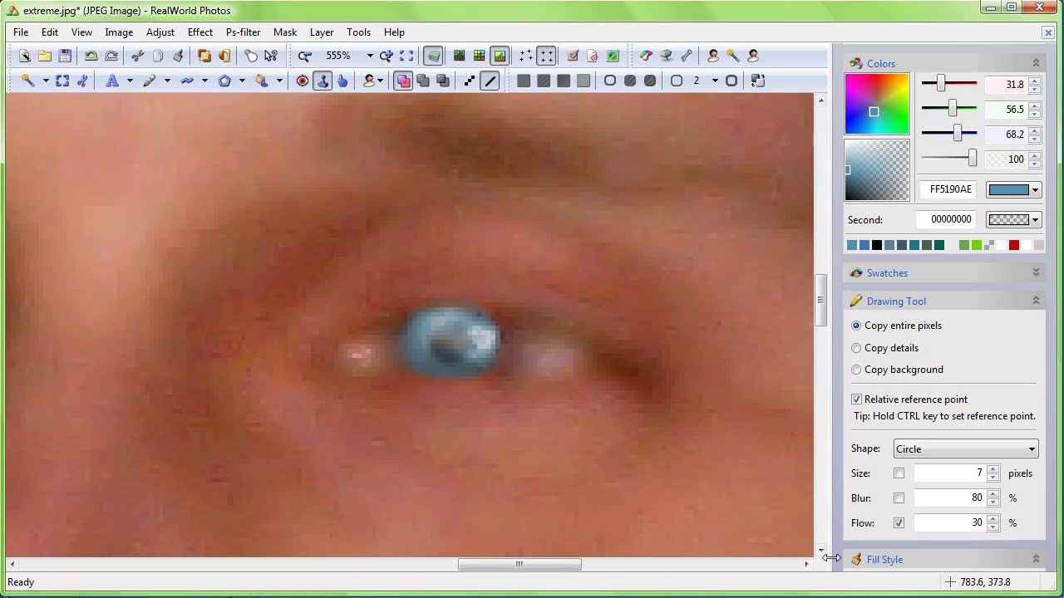
scroll(834, 288, down, 1)
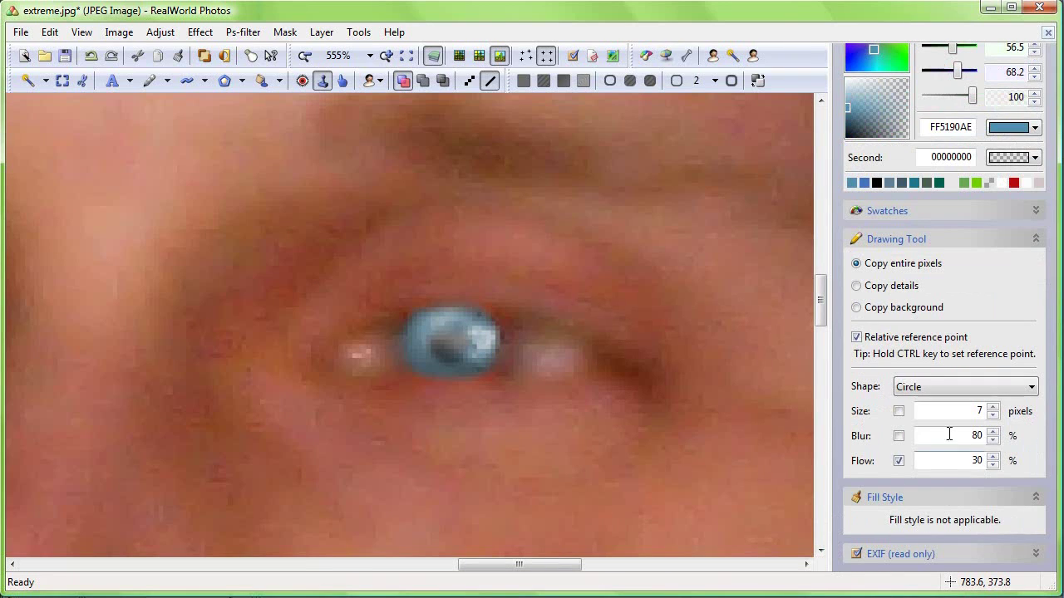
click(341, 81)
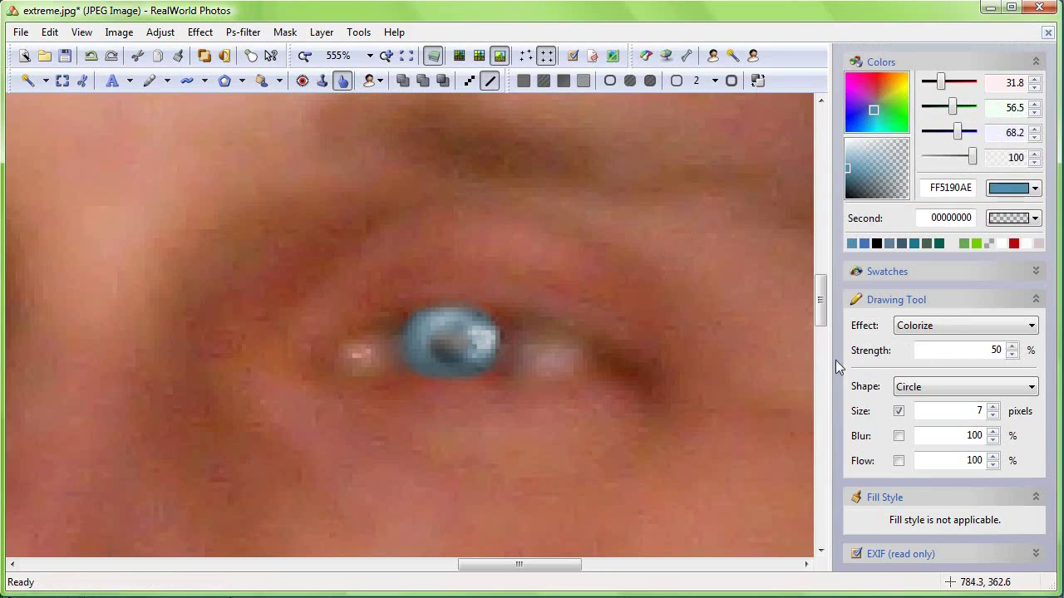
click(954, 330)
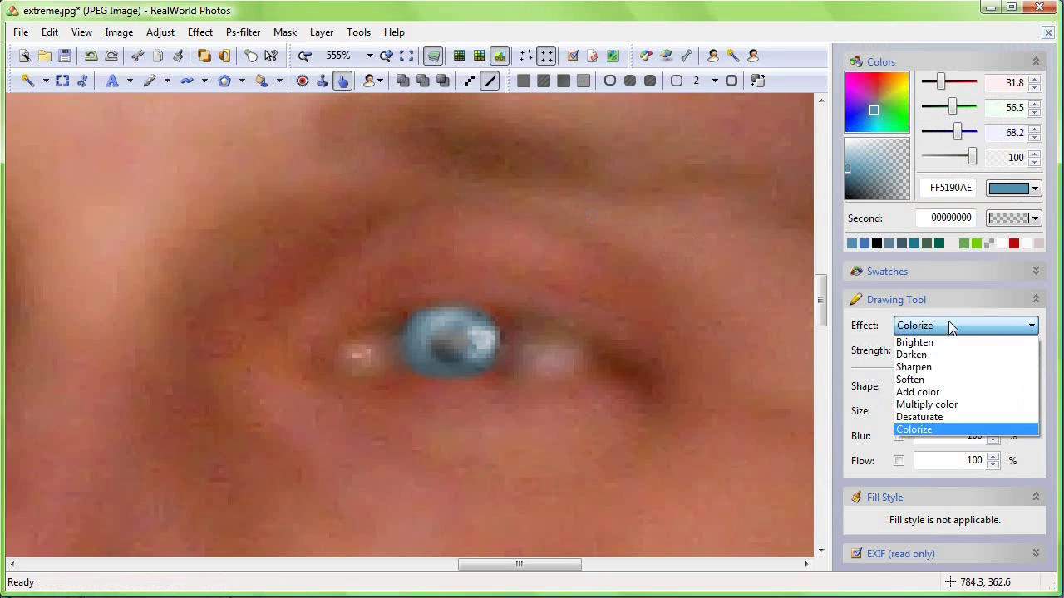
click(948, 415)
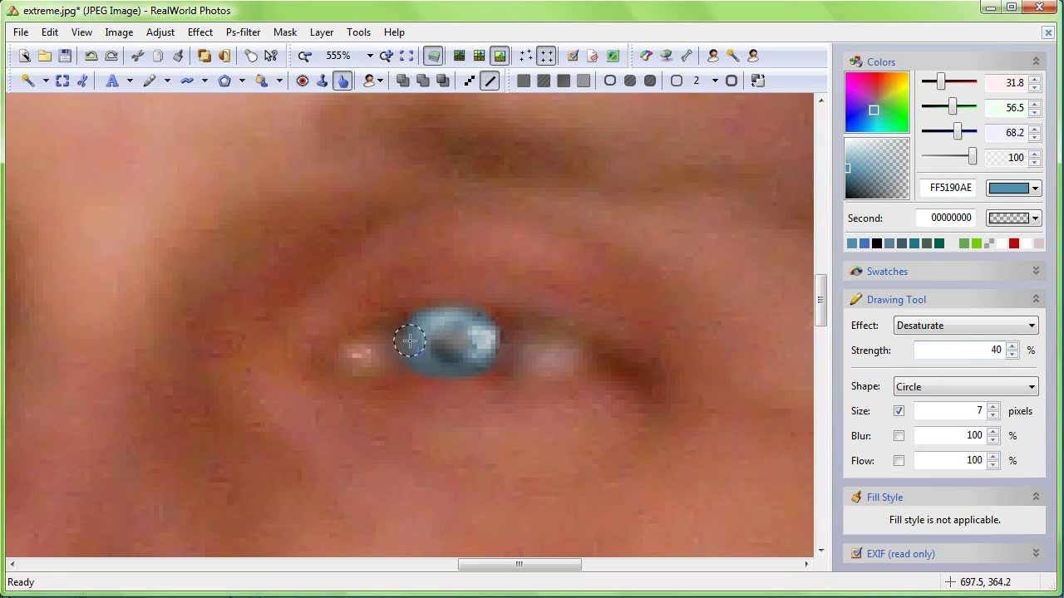
Step: Desaturate the bright blue highlight in the first eye
scroll(409, 340, up, 2)
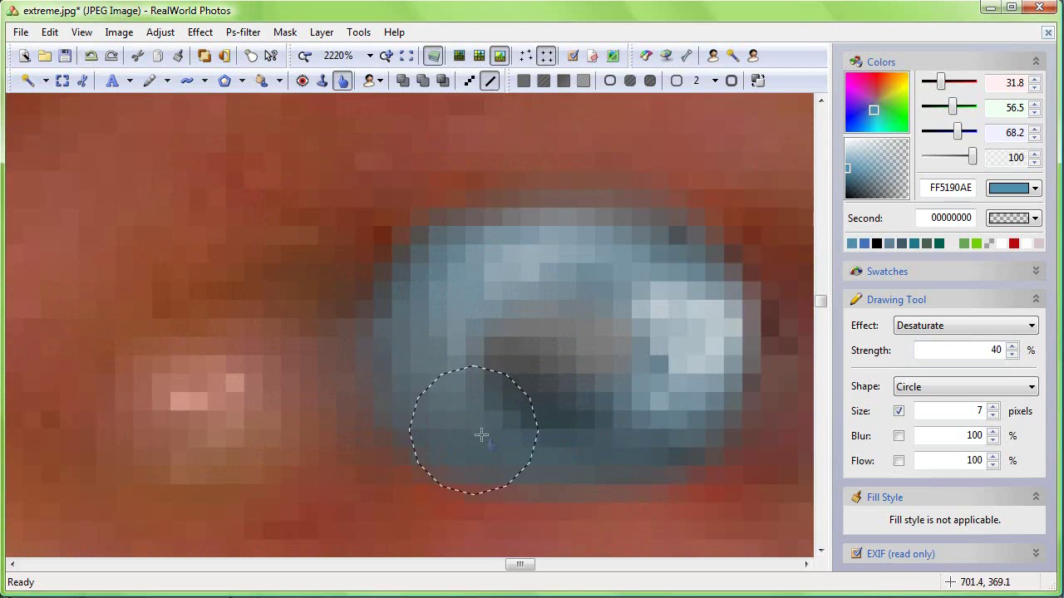
mouse_move(481, 434)
mouse_down()
mouse_move(641, 451)
mouse_move(689, 320)
mouse_move(463, 266)
mouse_move(482, 441)
mouse_move(689, 344)
mouse_move(451, 257)
mouse_move(361, 351)
mouse_move(673, 320)
mouse_up()
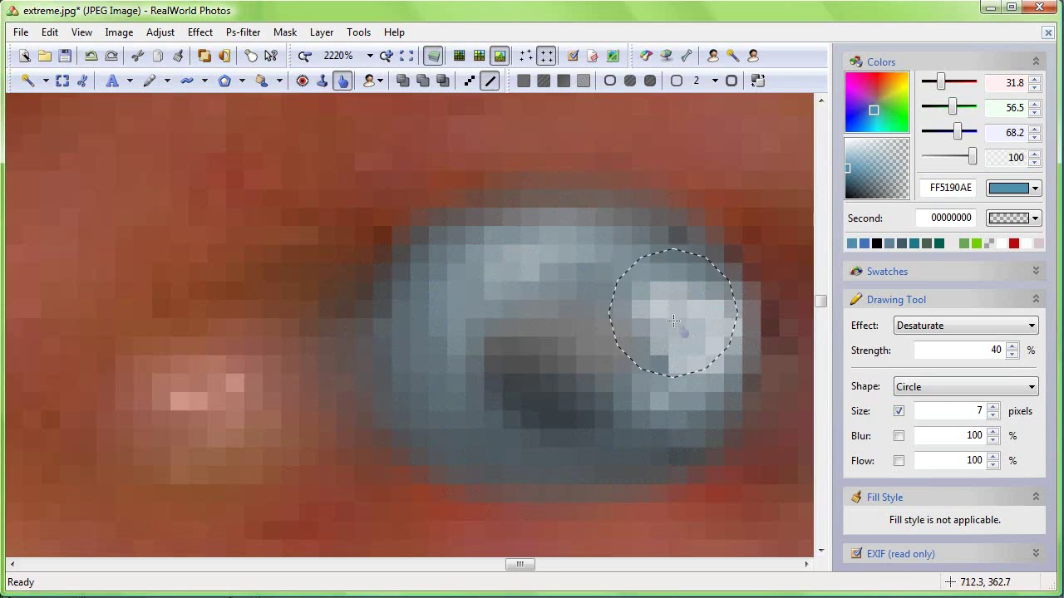
scroll(546, 408, down, 2)
scroll(554, 384, down, 1)
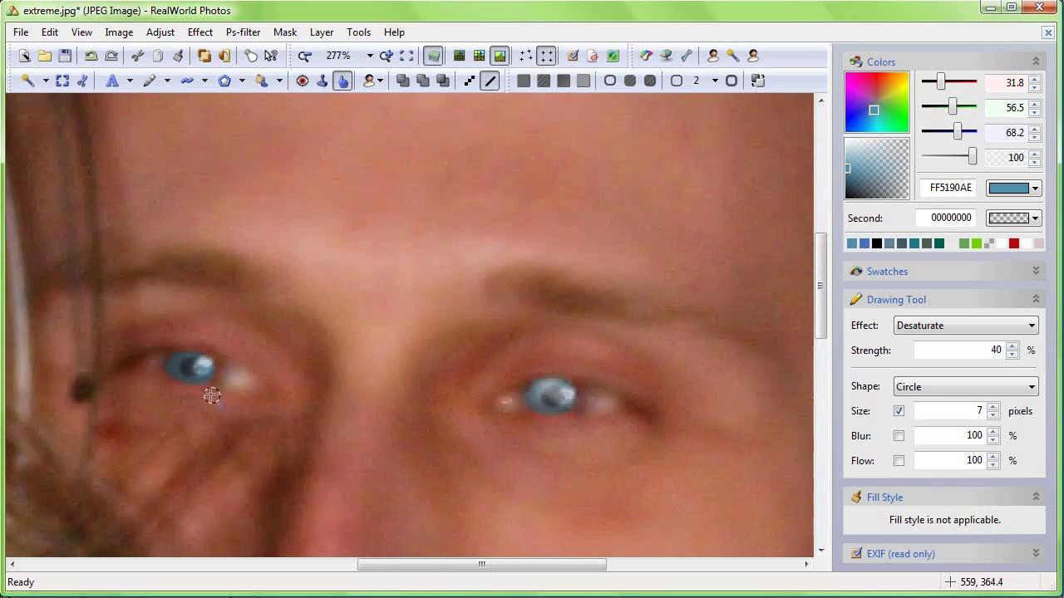
Step: Desaturate the highlight and upper iris of the second eye
scroll(179, 370, up, 3)
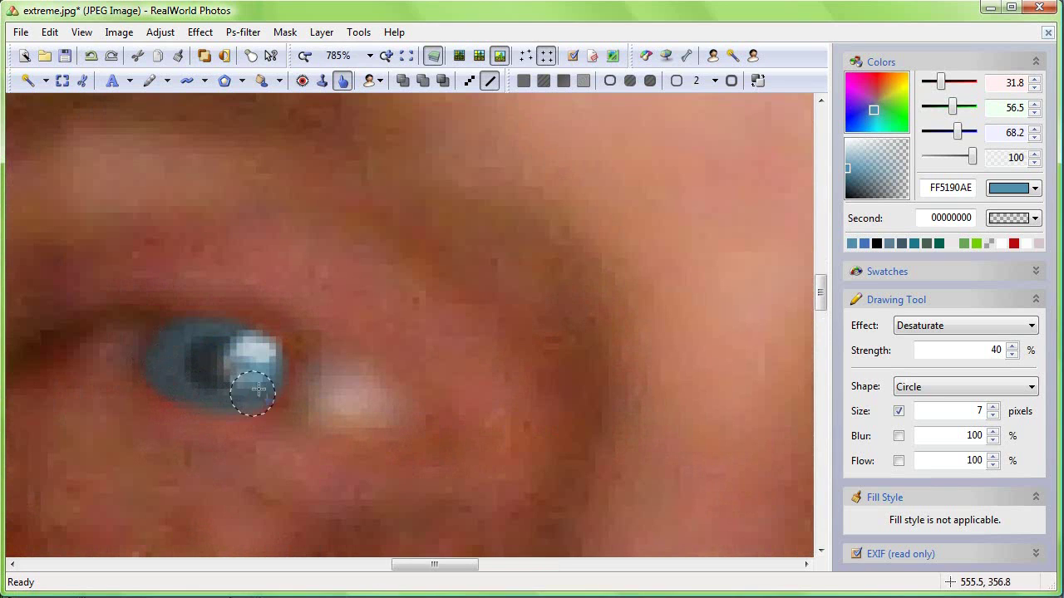
drag(264, 372, 195, 333)
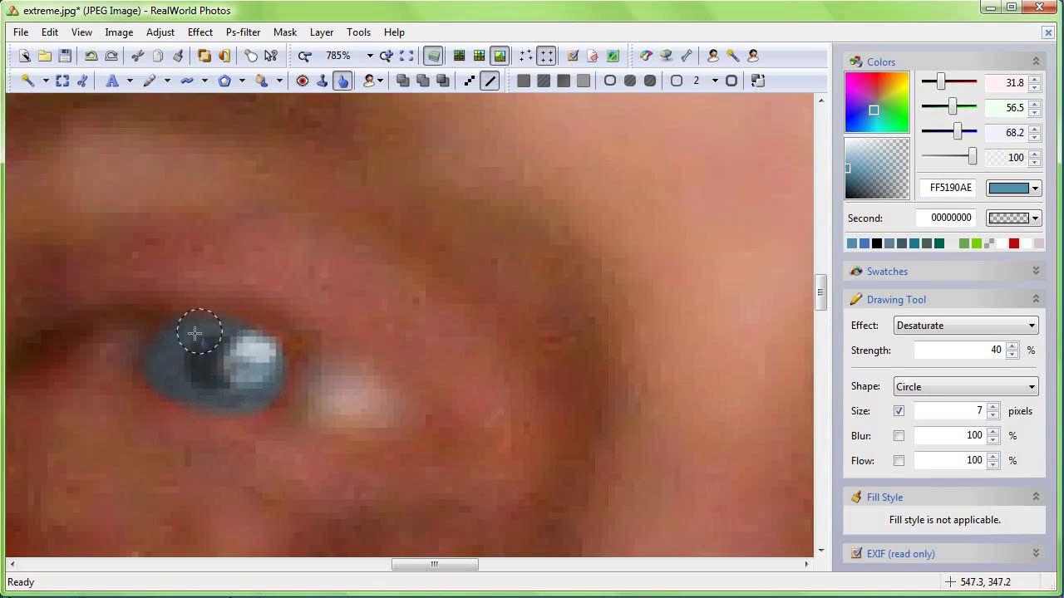
scroll(451, 399, down, 2)
scroll(466, 392, down, 1)
scroll(470, 390, down, 1)
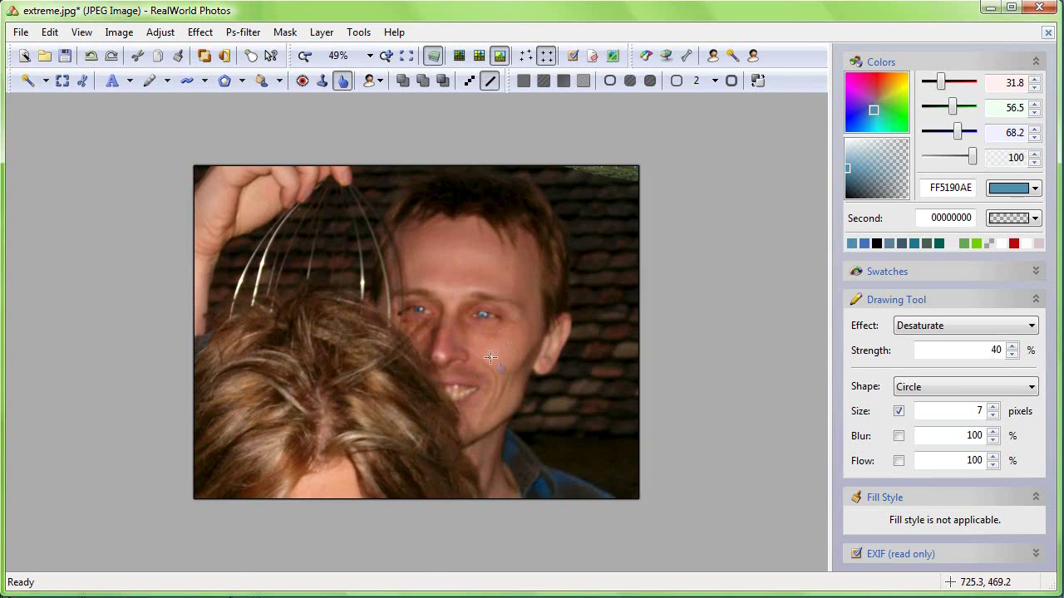
scroll(479, 324, up, 2)
scroll(518, 308, up, 2)
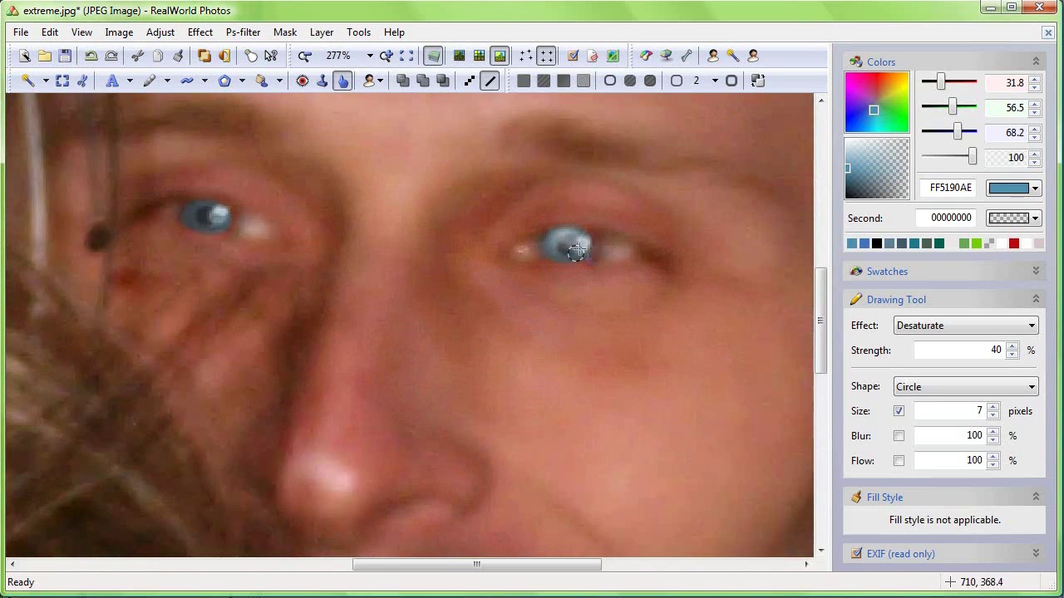
scroll(570, 308, up, 1)
Step: Switch the Modifier brush effect to Soften
scroll(461, 354, up, 1)
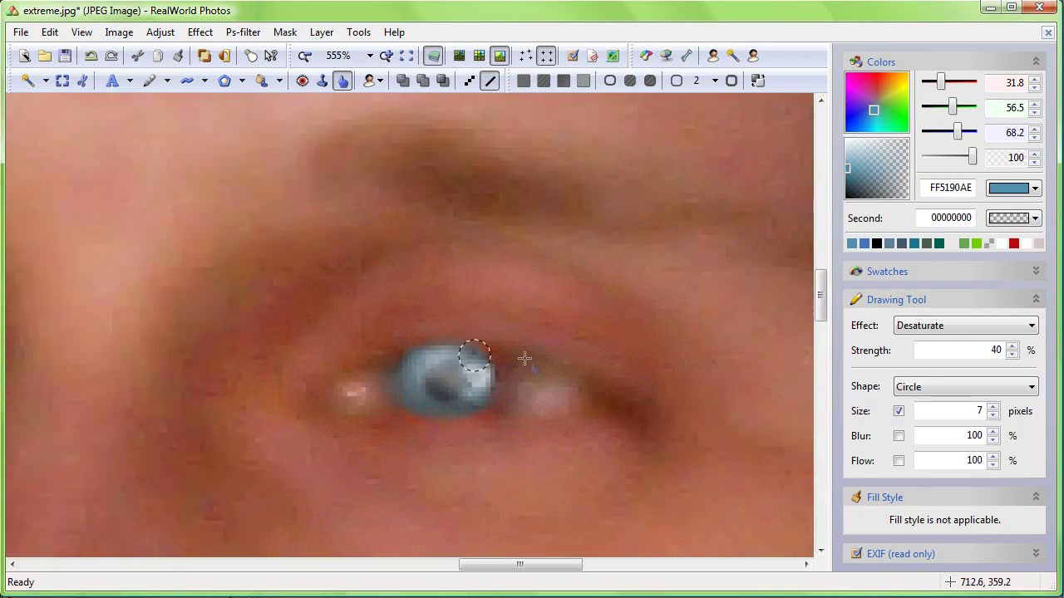
click(957, 326)
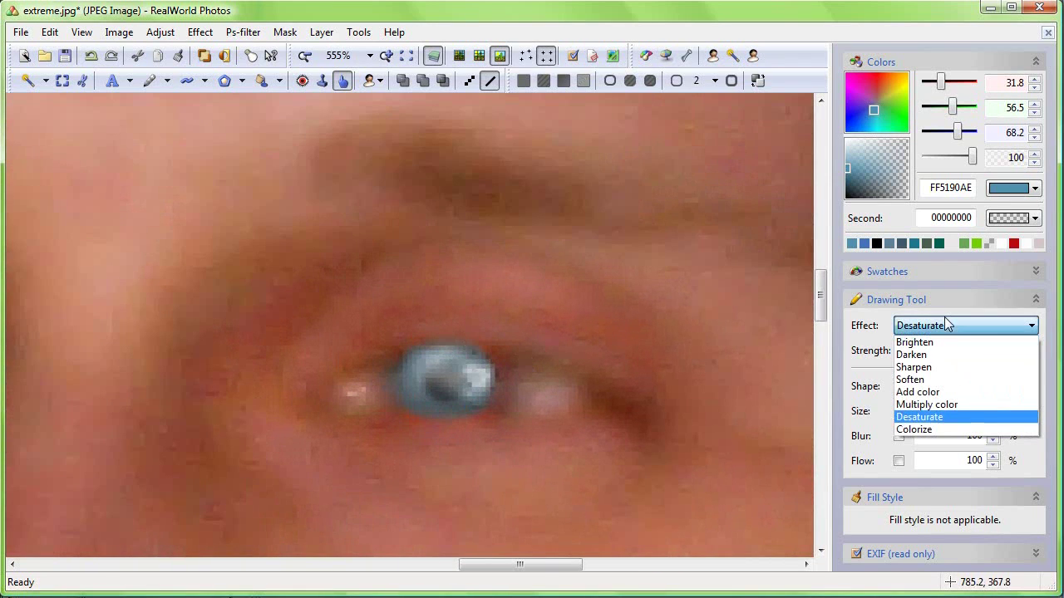
click(920, 380)
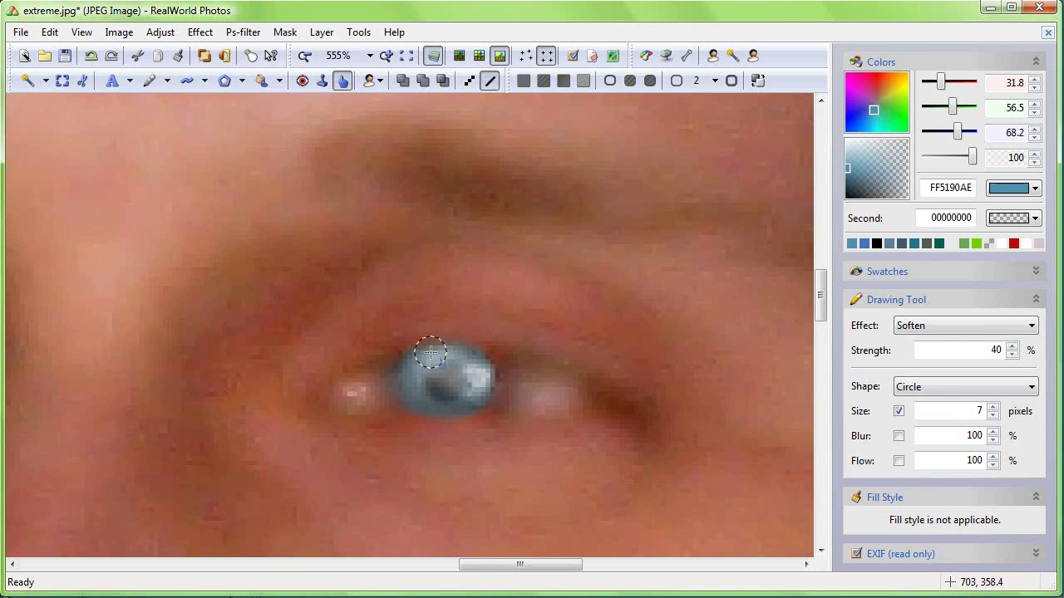
Step: Soften the blocky edges around the blue iris and highlight into the skin
scroll(430, 354, up, 3)
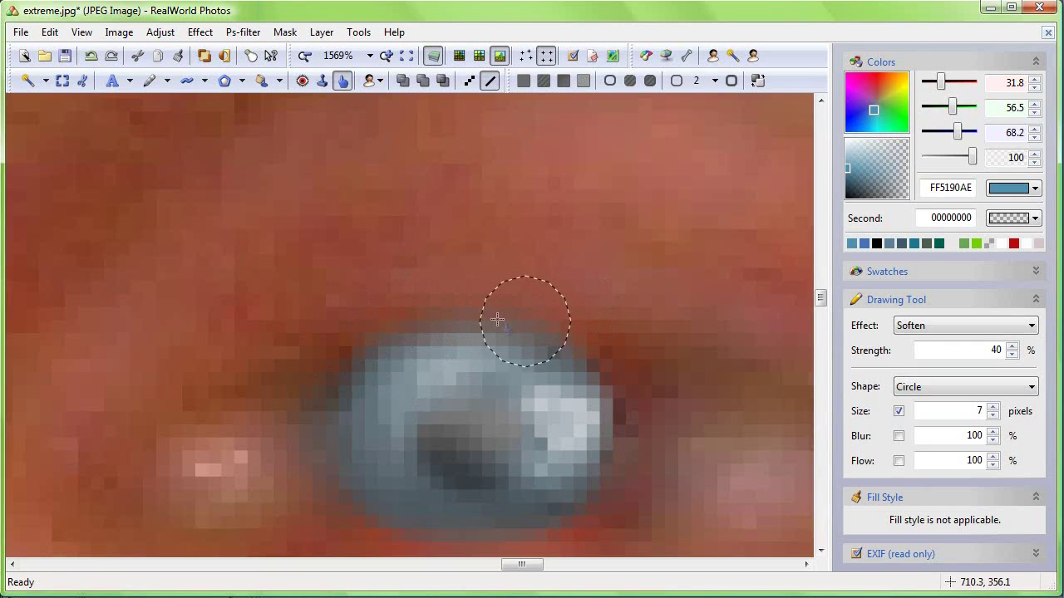
mouse_move(497, 319)
mouse_down()
mouse_move(321, 416)
mouse_move(349, 397)
mouse_move(570, 435)
mouse_move(407, 441)
mouse_move(499, 506)
mouse_move(368, 505)
mouse_move(619, 449)
mouse_up()
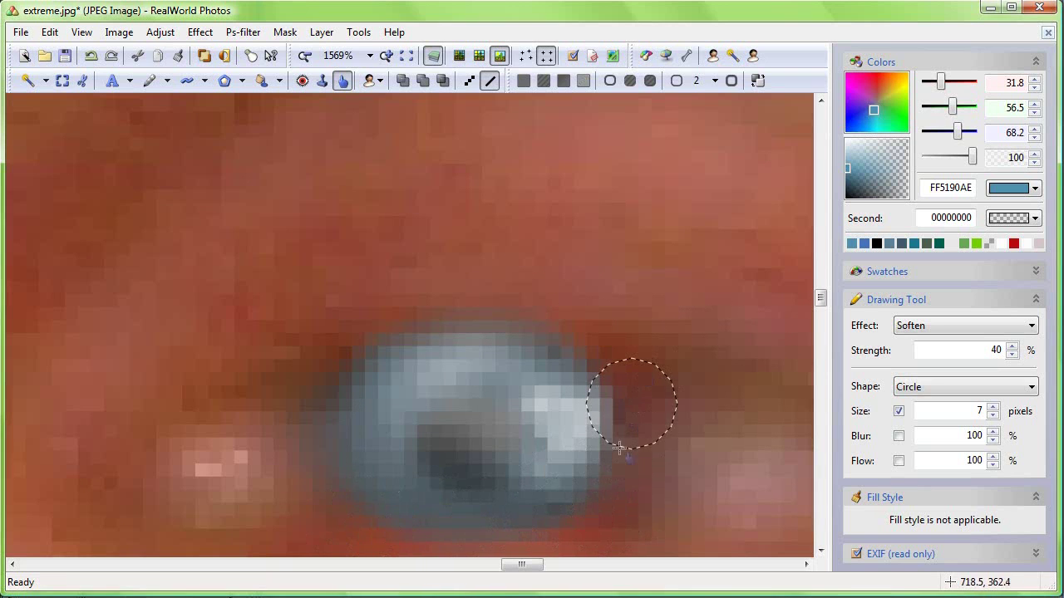
scroll(445, 480, down, 4)
drag(122, 464, 541, 433)
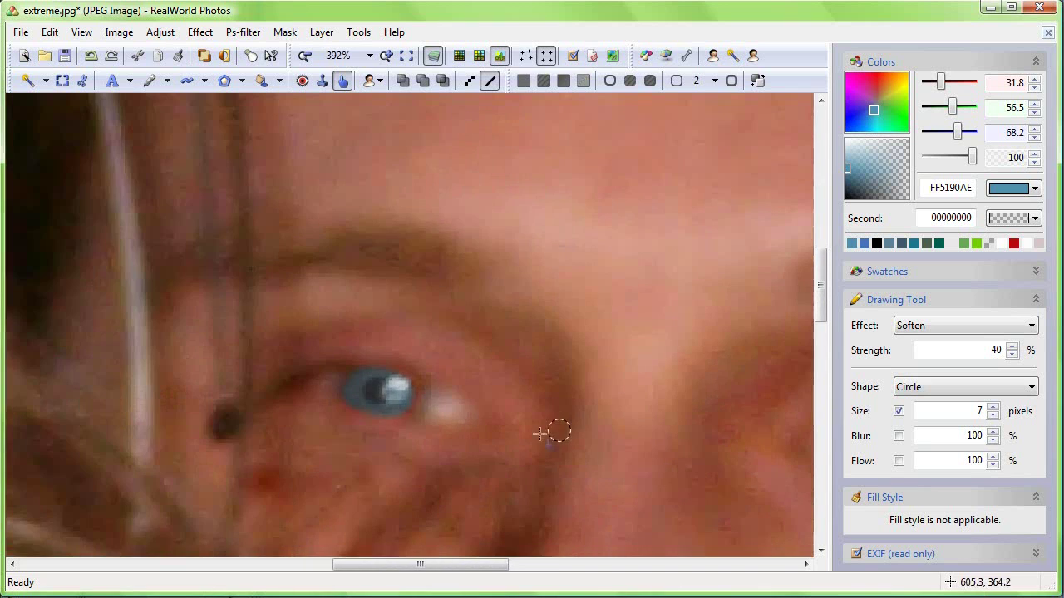
scroll(381, 410, up, 3)
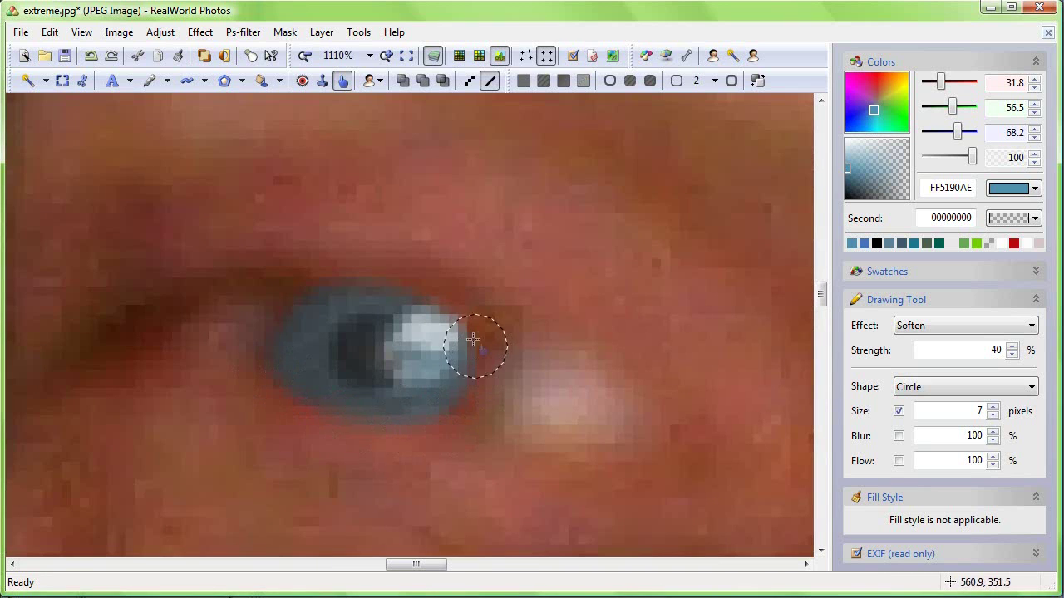
scroll(506, 435, down, 3)
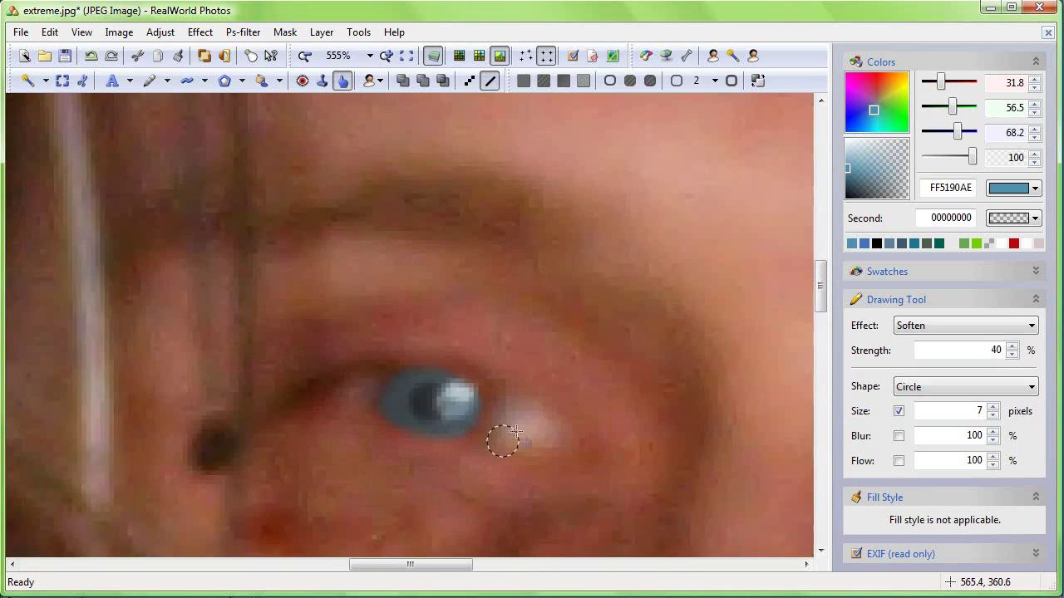
scroll(590, 443, down, 1)
scroll(590, 443, down, 3)
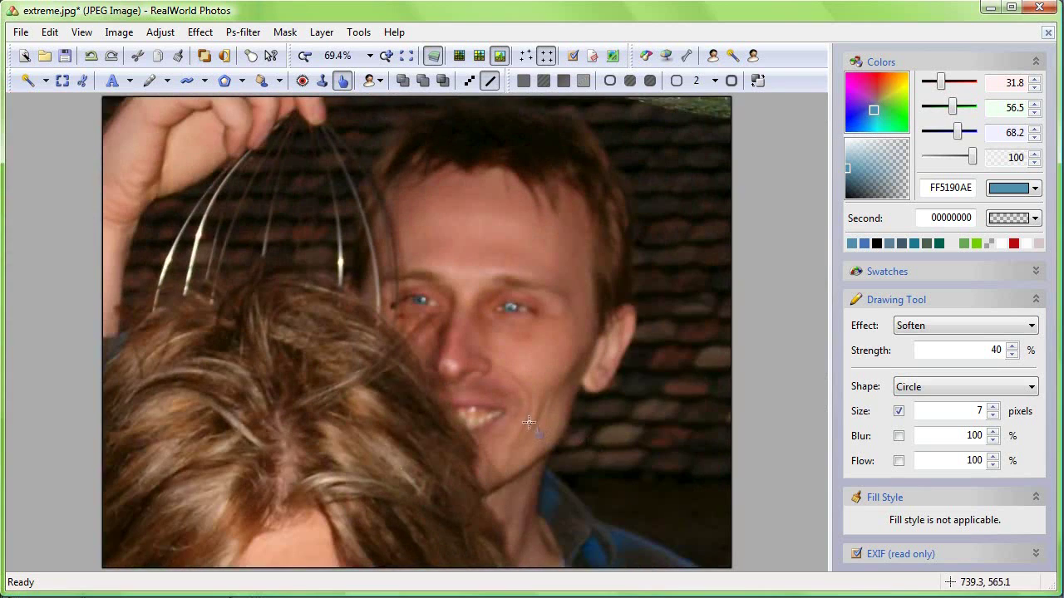
scroll(525, 419, down, 1)
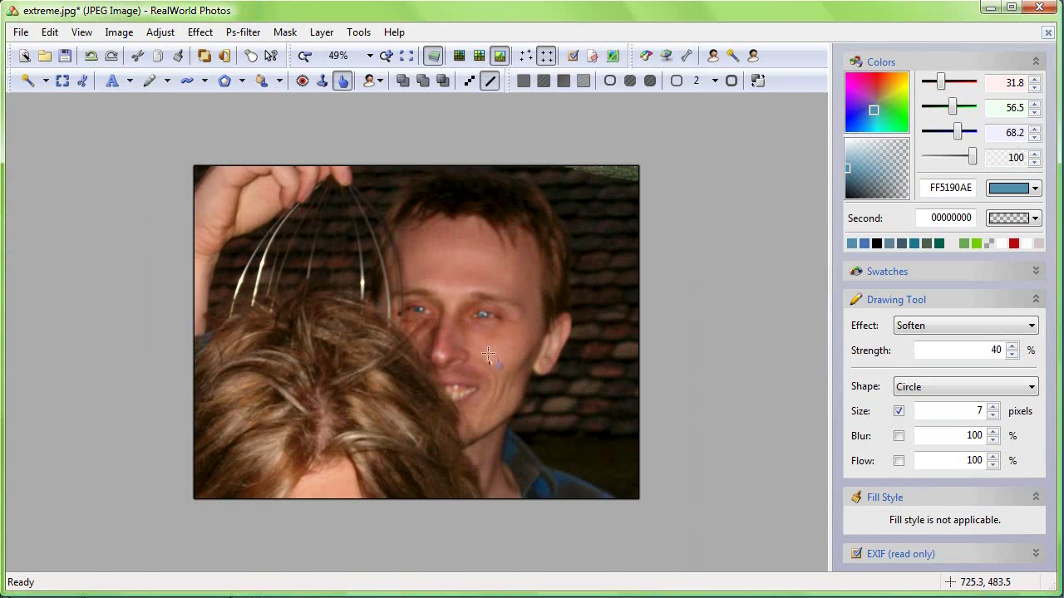
scroll(488, 355, up, 1)
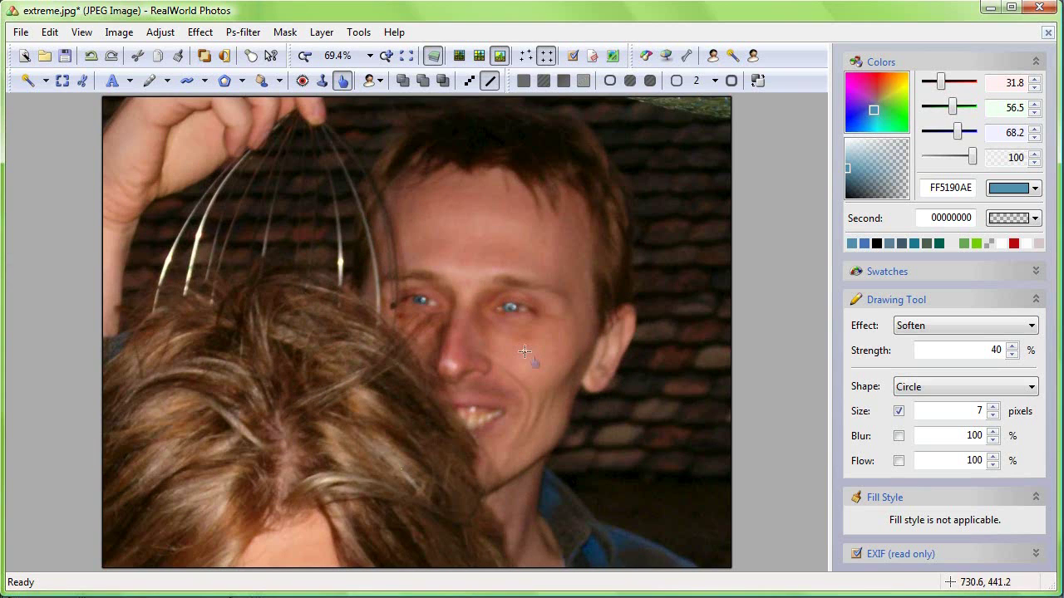